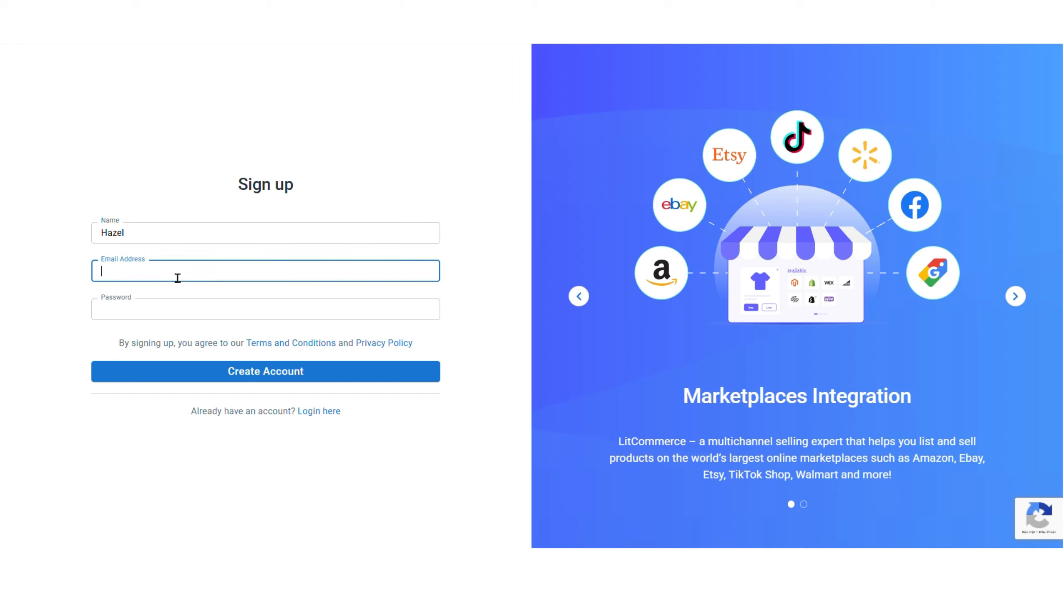
Enter the account holder's name, e-mail and password, then create the LitCommerce account.
left_click(192, 301)
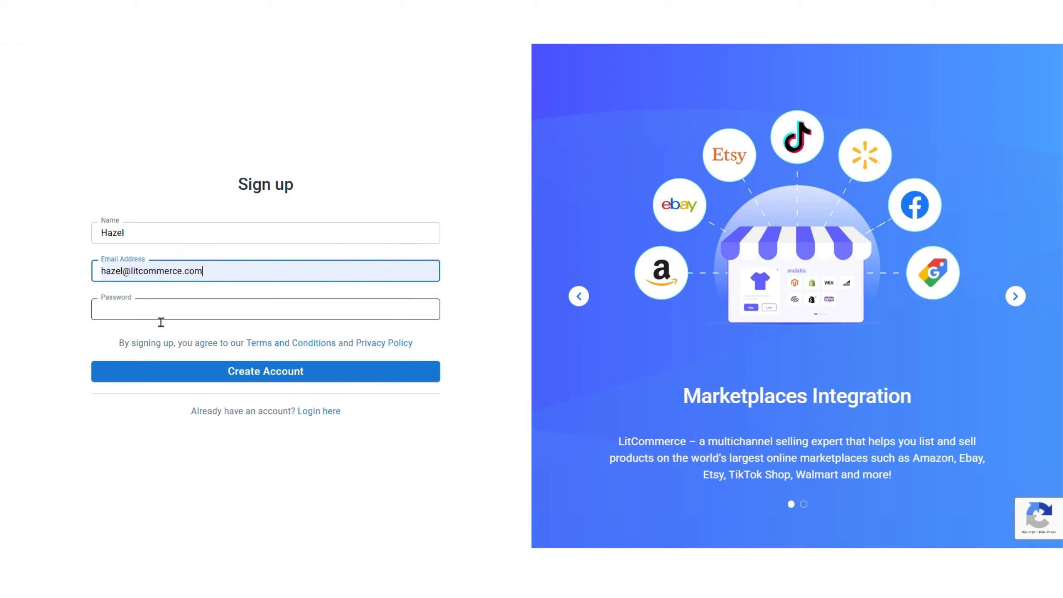
left_click(161, 320)
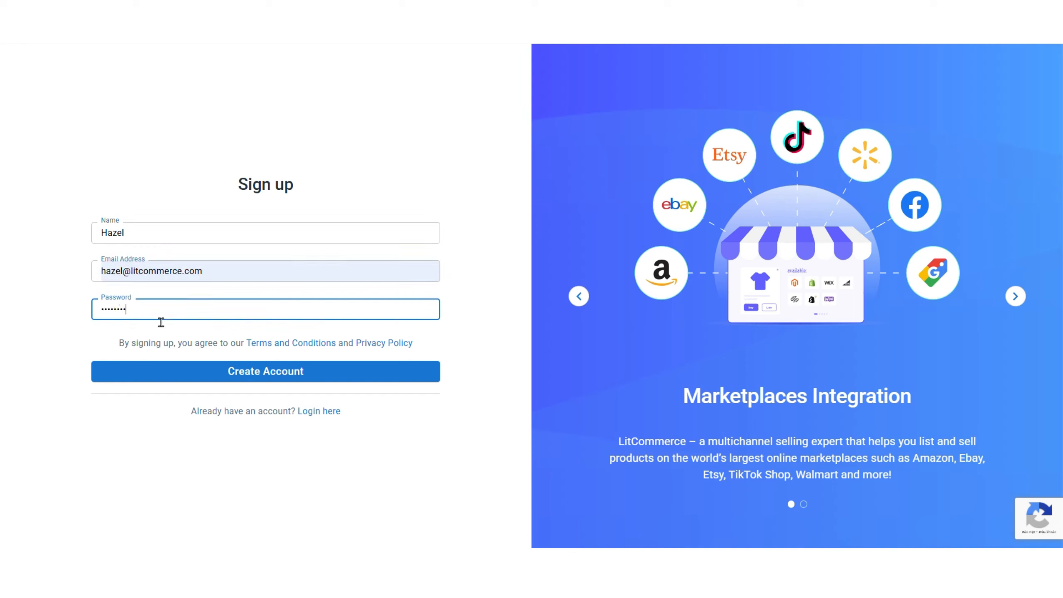
left_click(231, 372)
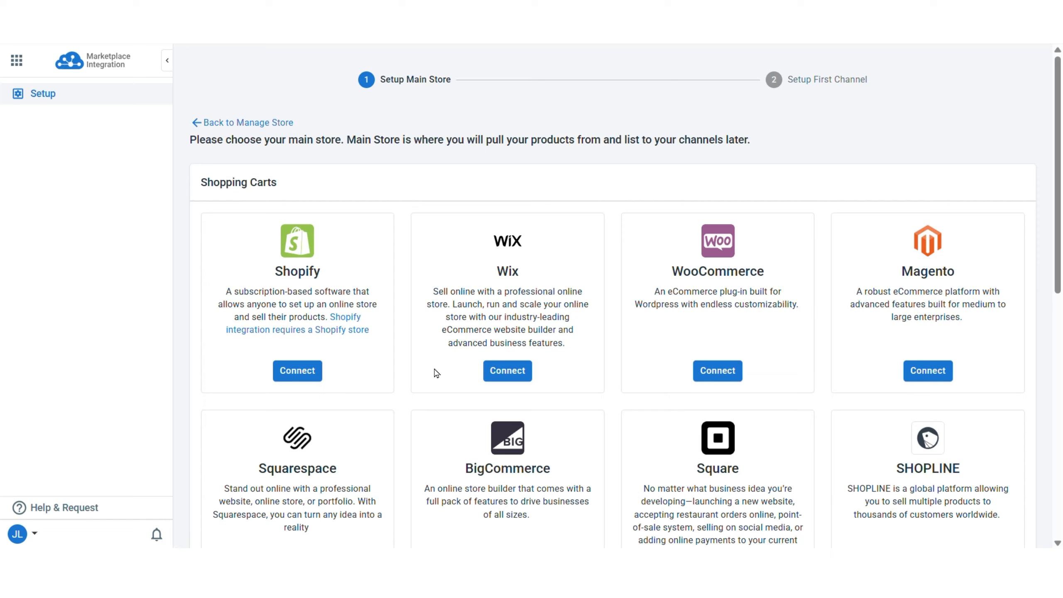
Scroll the setup page down to the Files section with CSV file and Google Sheet sources.
scroll(436, 372, "down", 6)
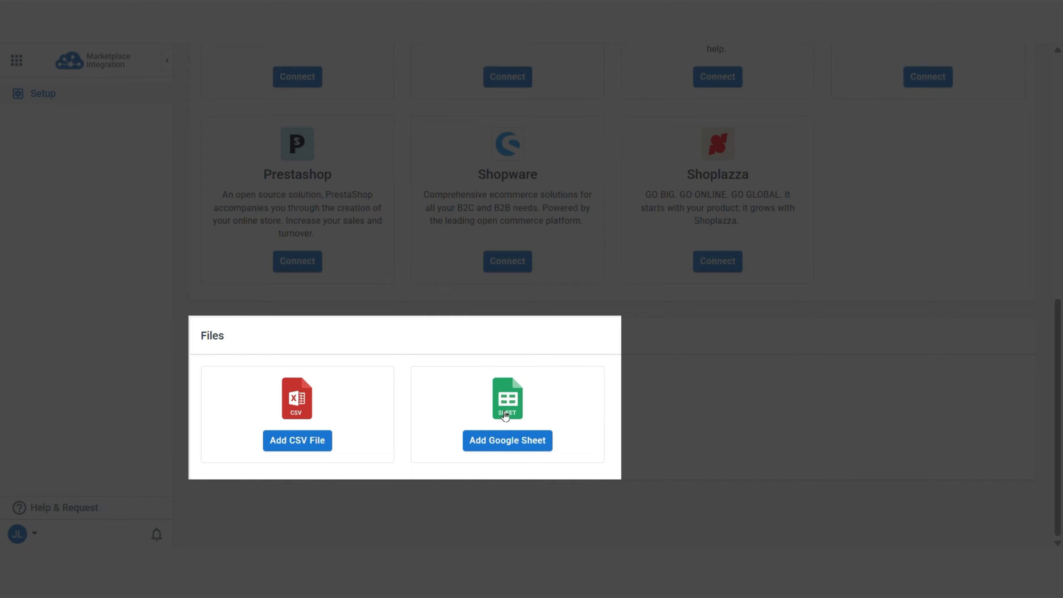
Add a Google Sheet import for store TikTok named File 1, pasting the sheet's URL.
left_click(497, 447)
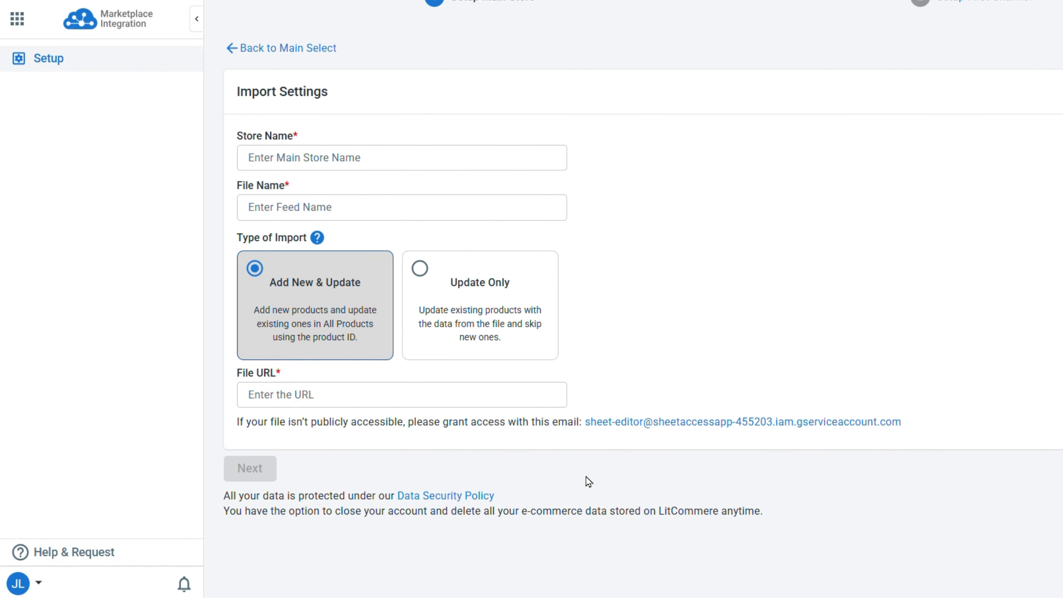
left_click(293, 168)
type("TikTok")
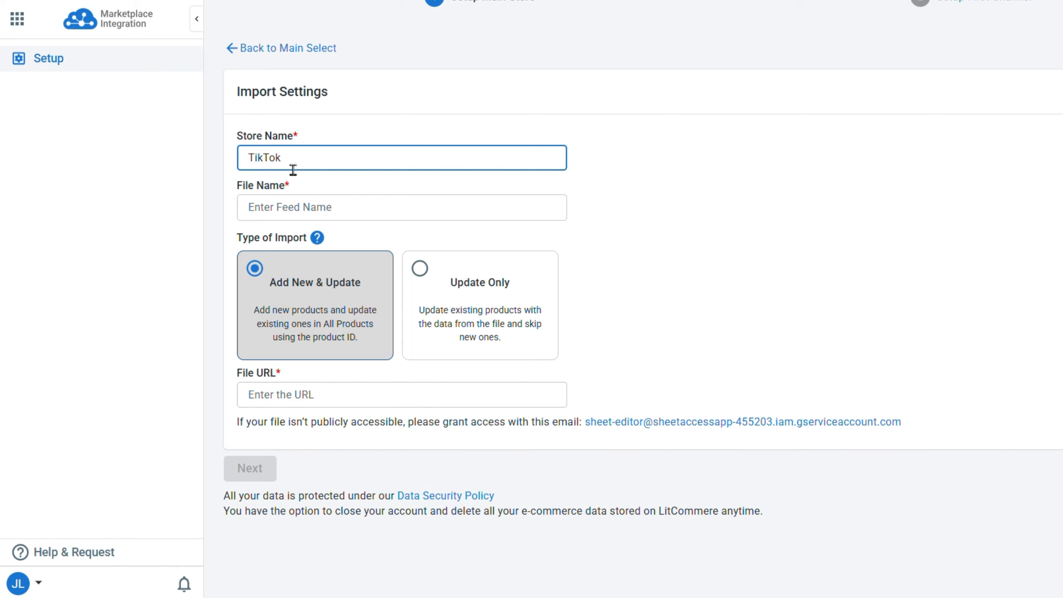
left_click(259, 217)
type("File 1")
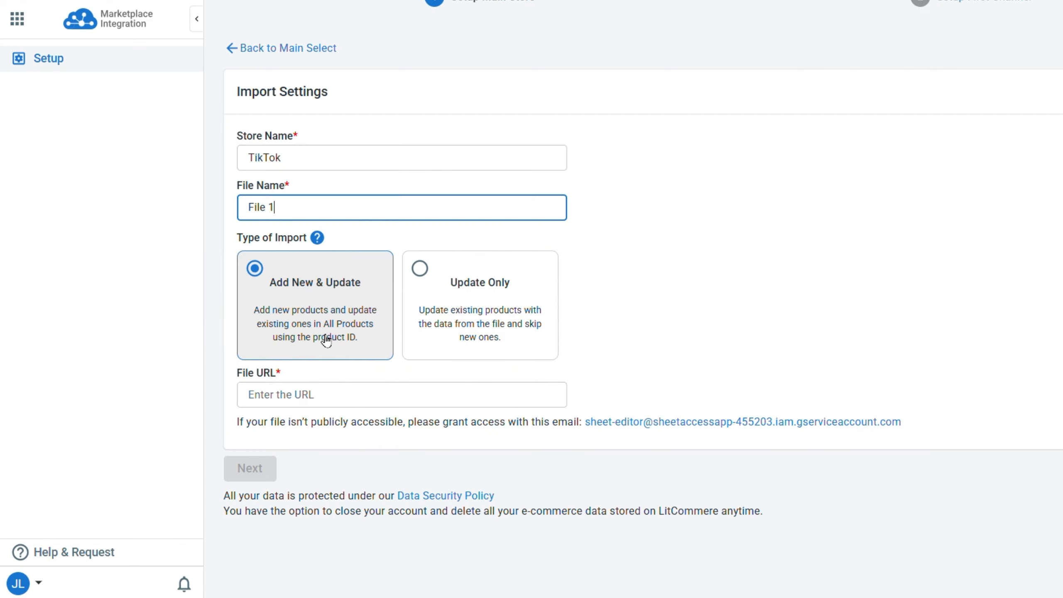
left_click(309, 406)
key("ctrl+v")
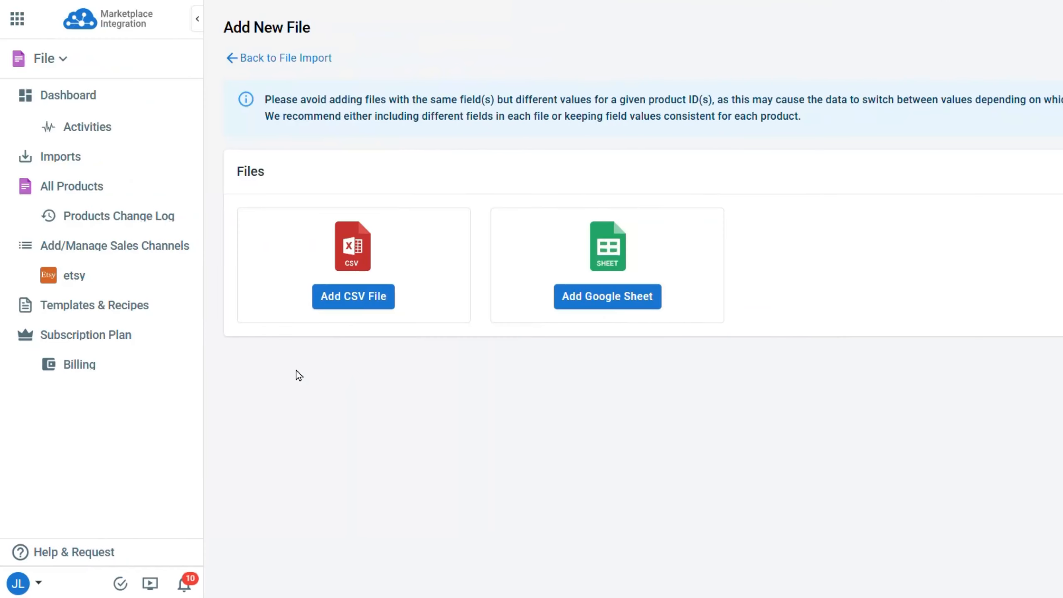
left_click(351, 298)
left_click(337, 238)
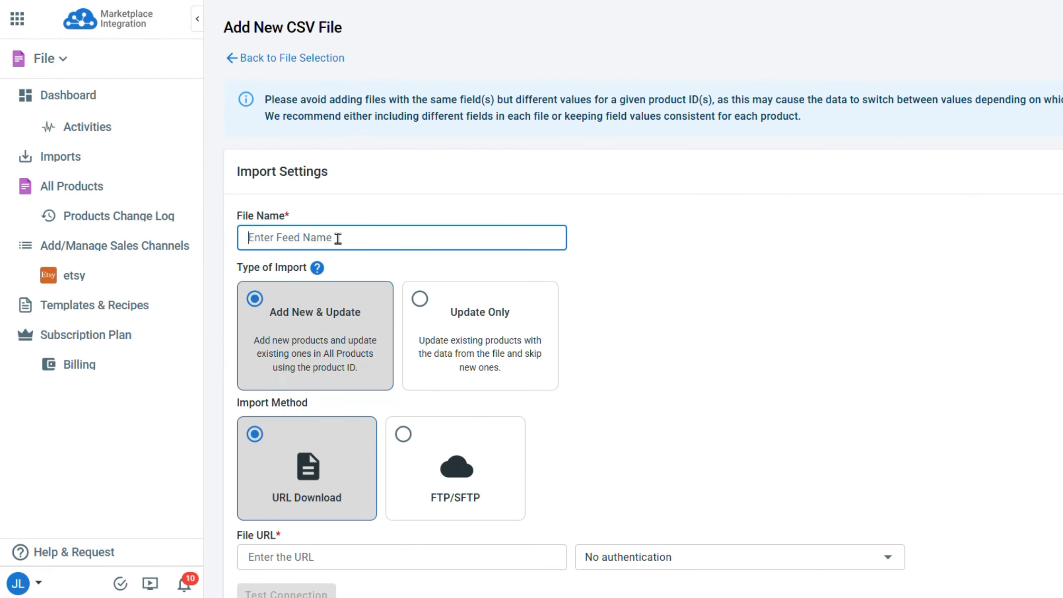
type("CSV")
scroll(304, 447, "down", 3)
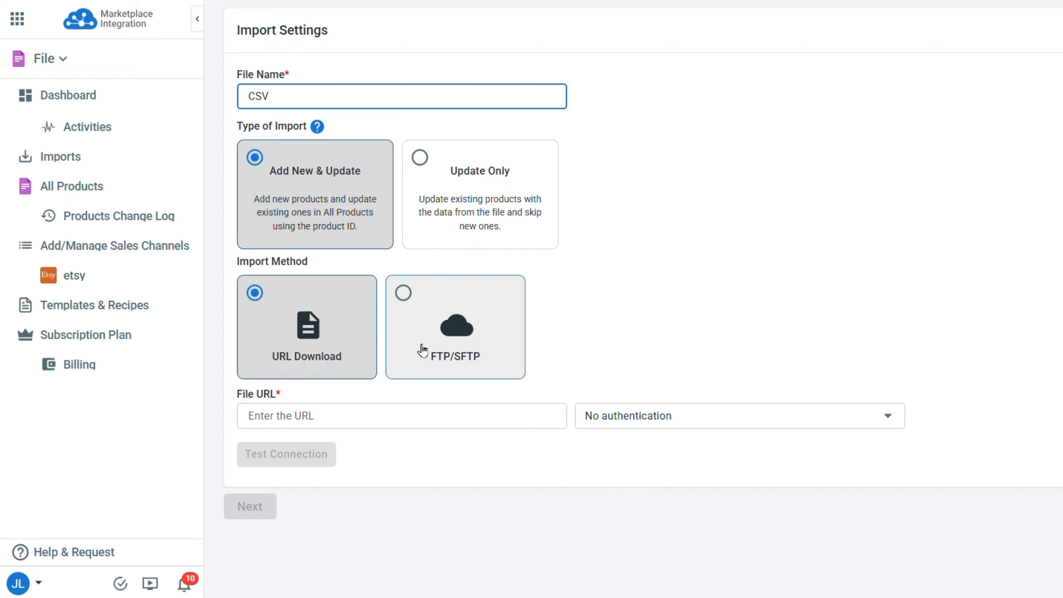
left_click(440, 348)
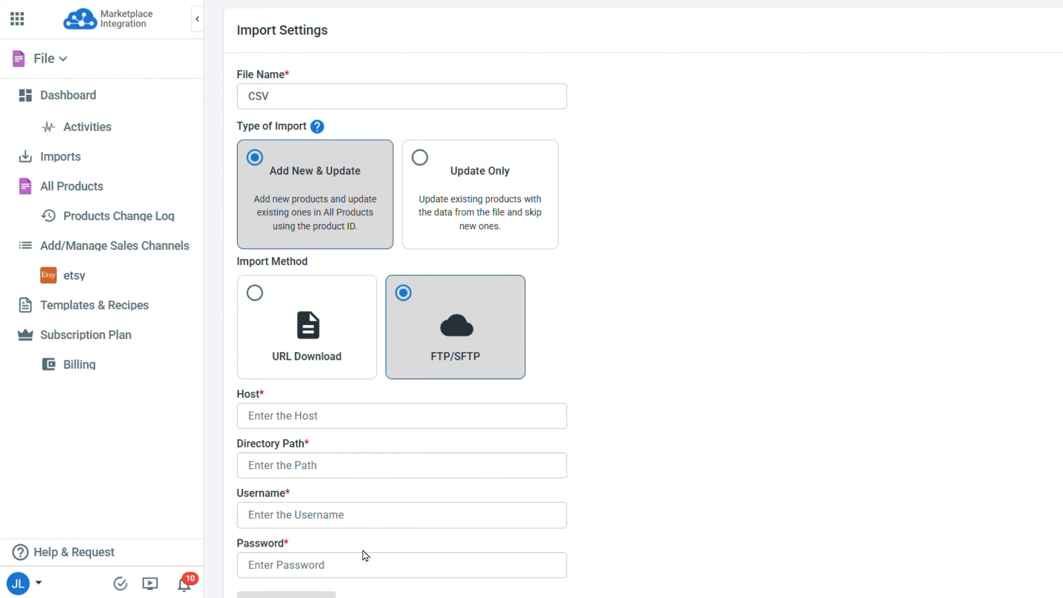
left_click(335, 376)
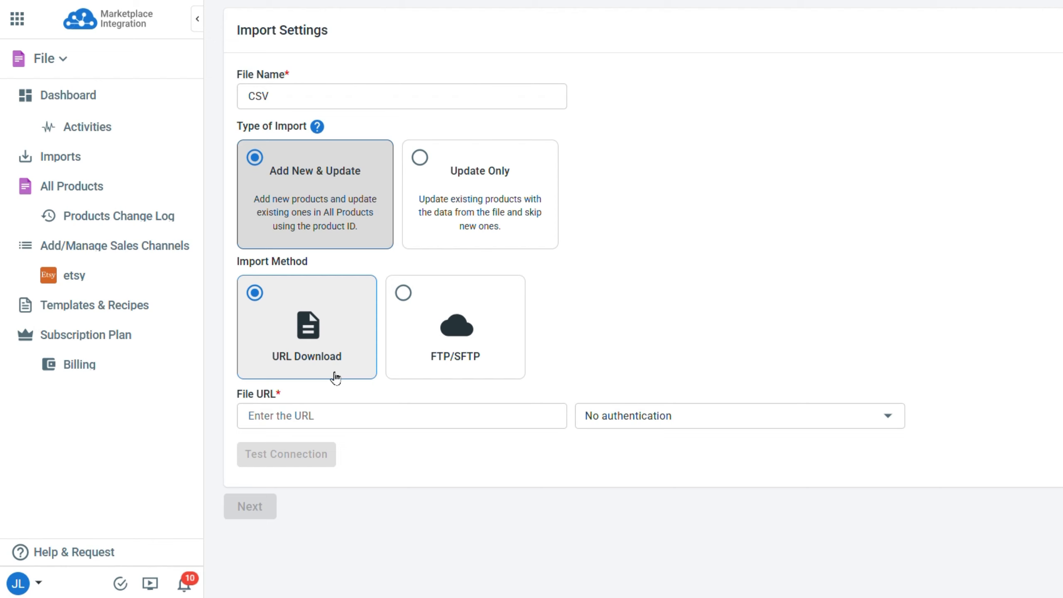
left_click(353, 430)
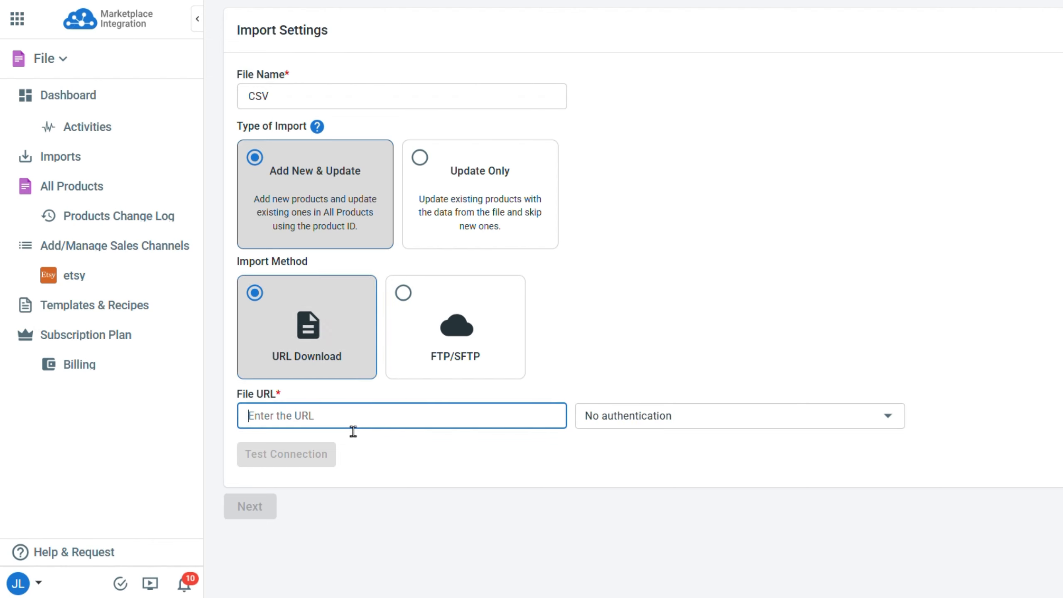
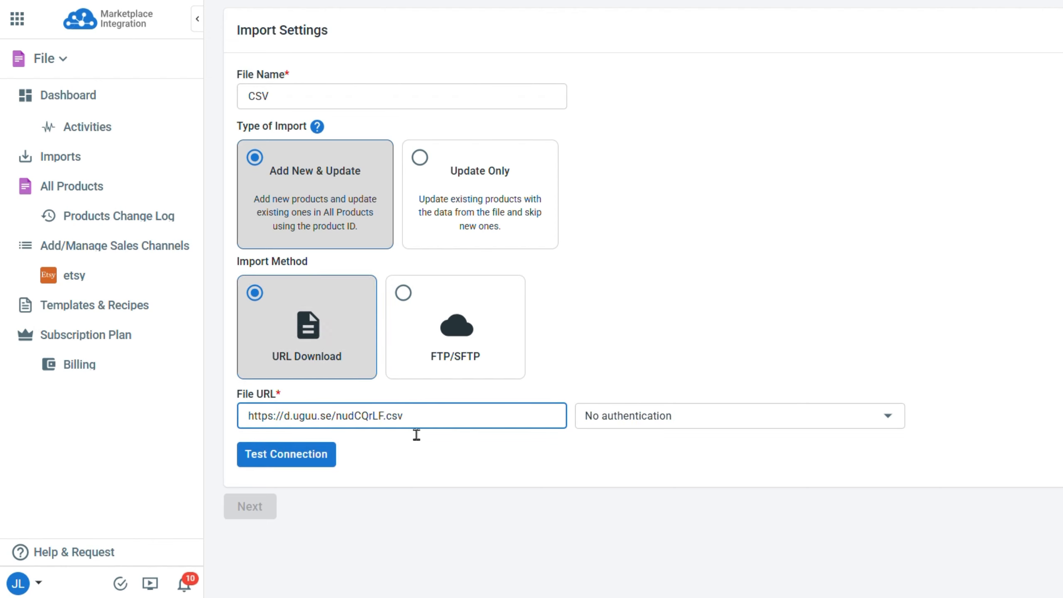
left_click(325, 456)
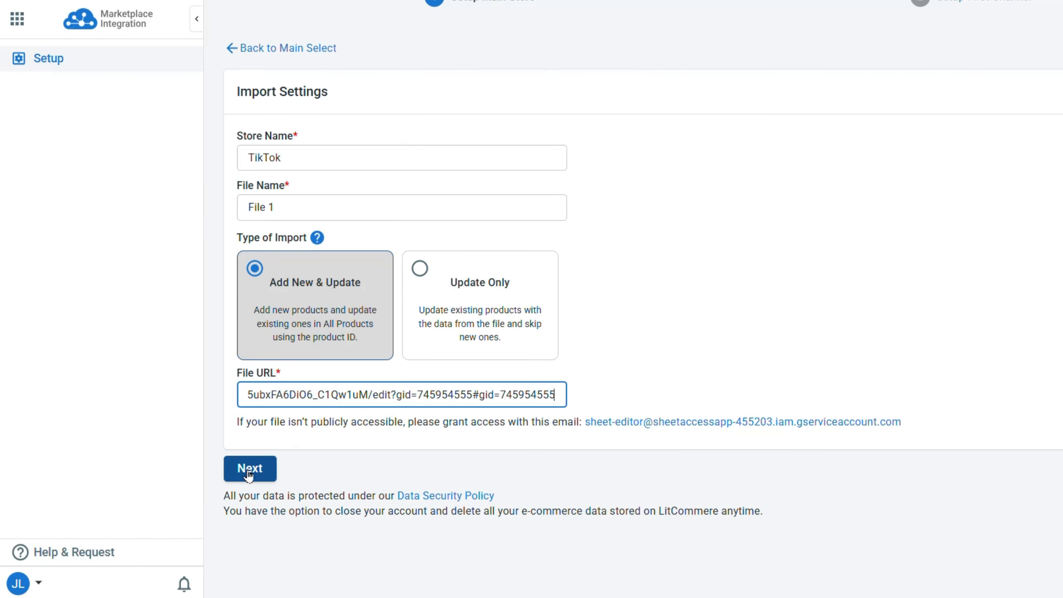
Review the attribute mapping with Color/Size variations and two images, leave EAN unmapped, and save.
left_click(249, 473)
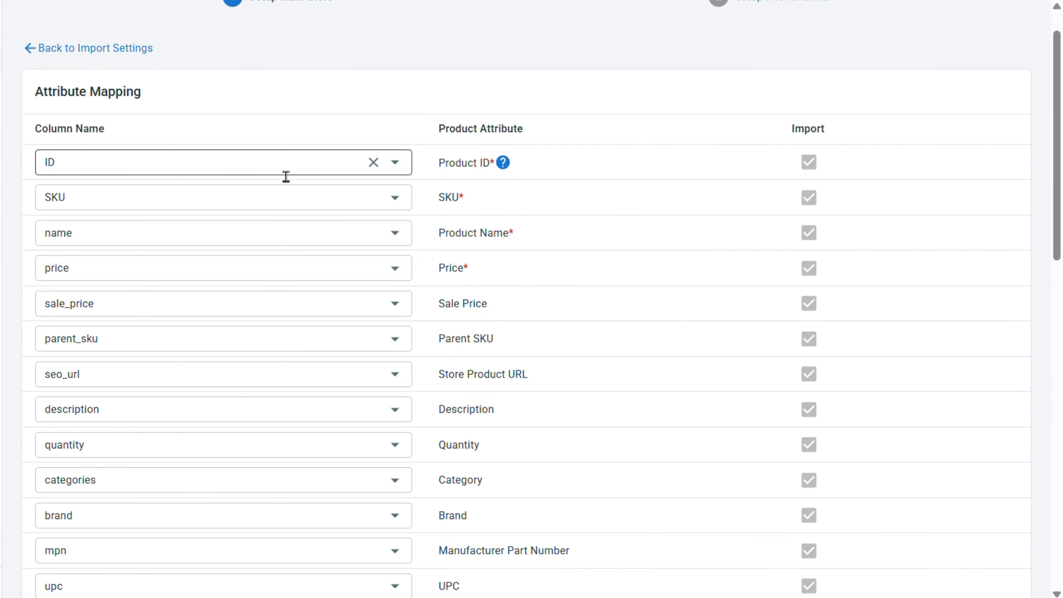
scroll(280, 251, "down", 8)
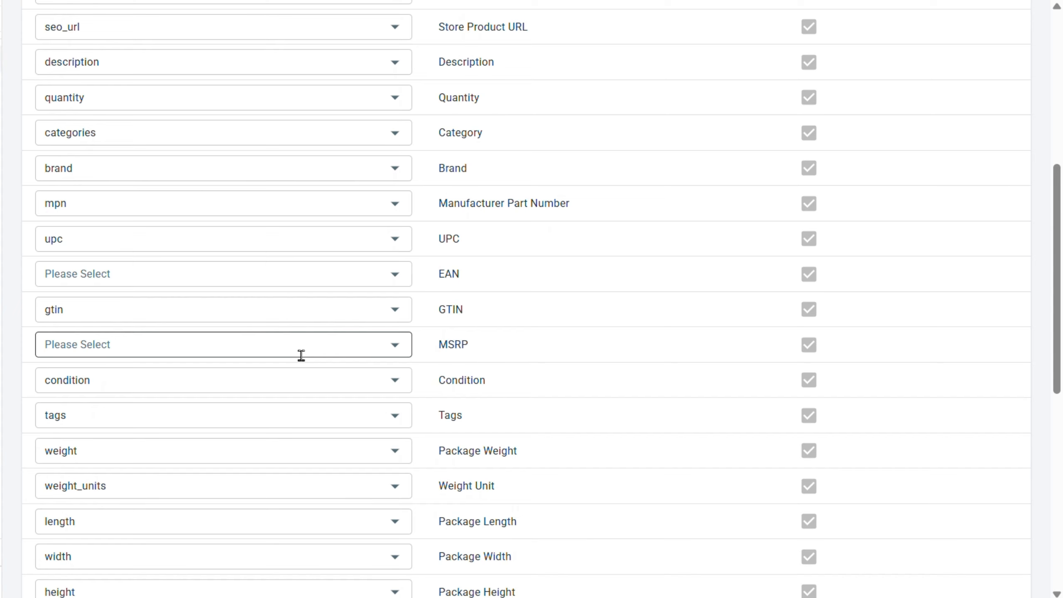
left_click(386, 280)
scroll(304, 476, "down", 5)
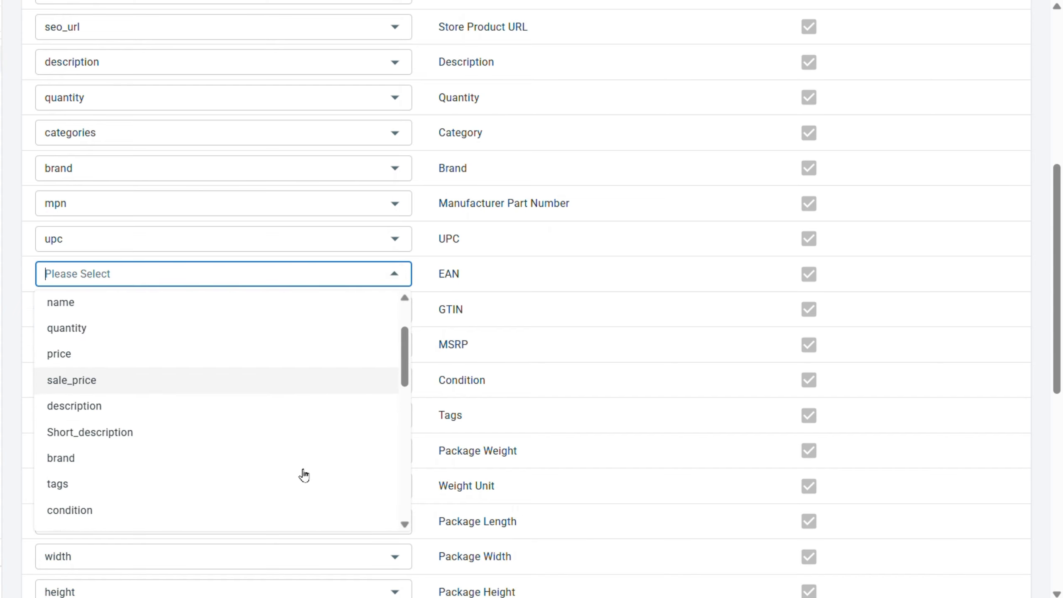
left_click(423, 302)
scroll(384, 396, "down", 8)
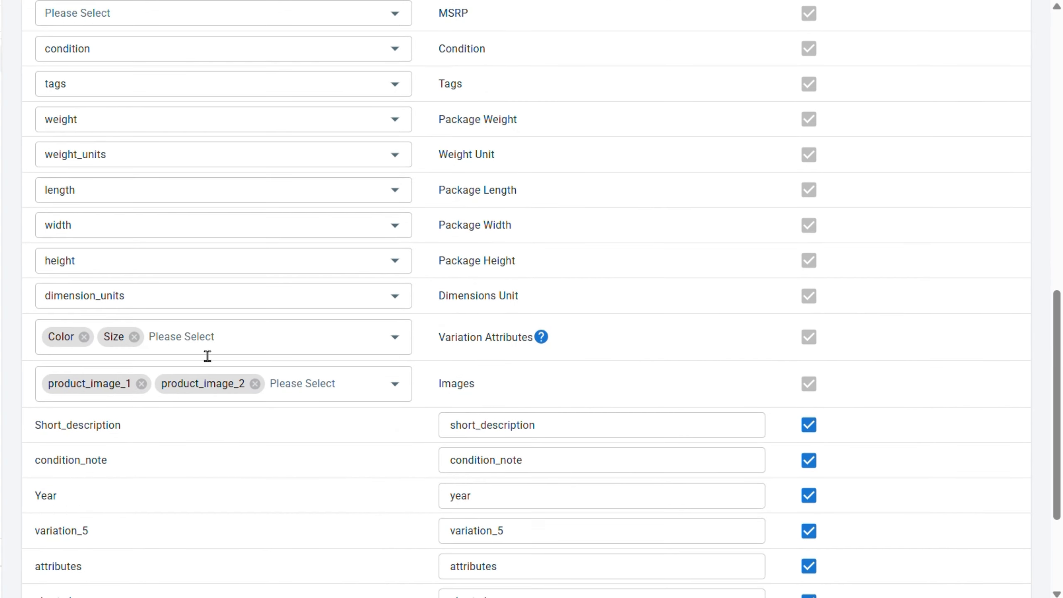
scroll(292, 425, "down", 4)
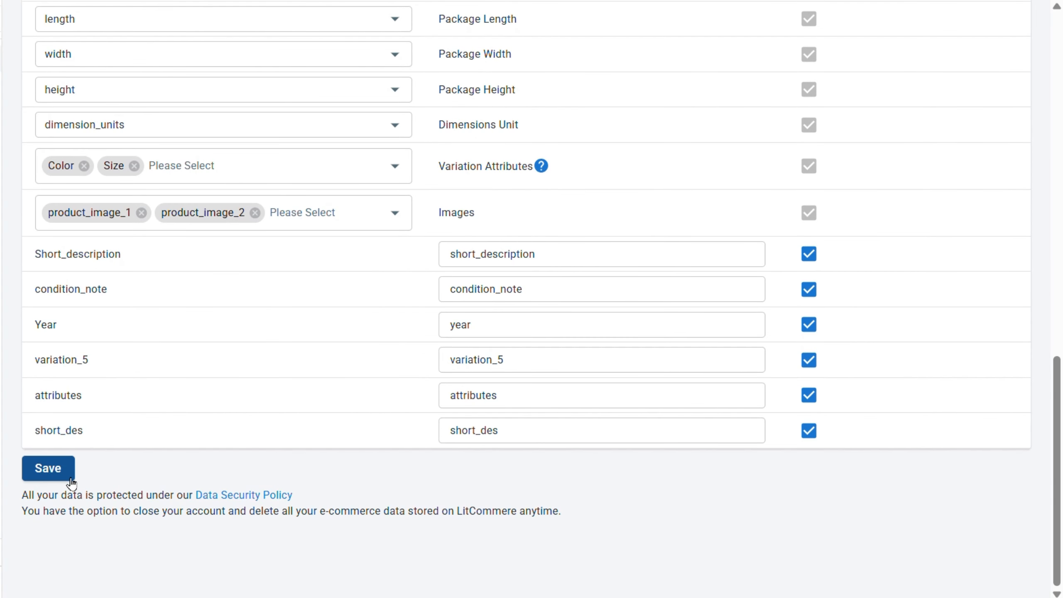
left_click(69, 477)
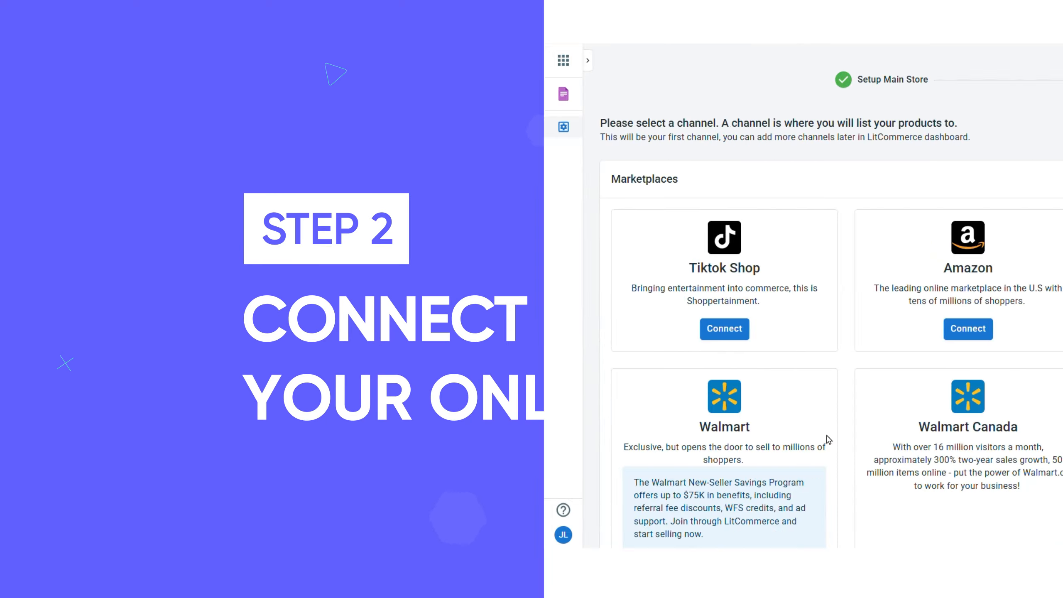
Add a TikTok Shop channel named TikTok for the Non-US Market and connect the account.
scroll(284, 439, "down", 15)
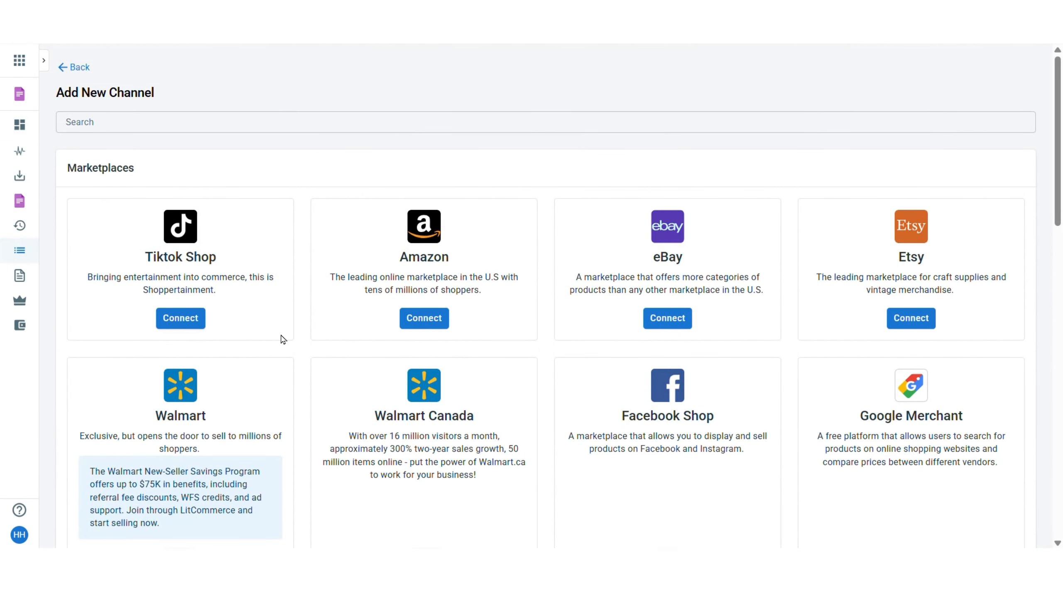
left_click(196, 323)
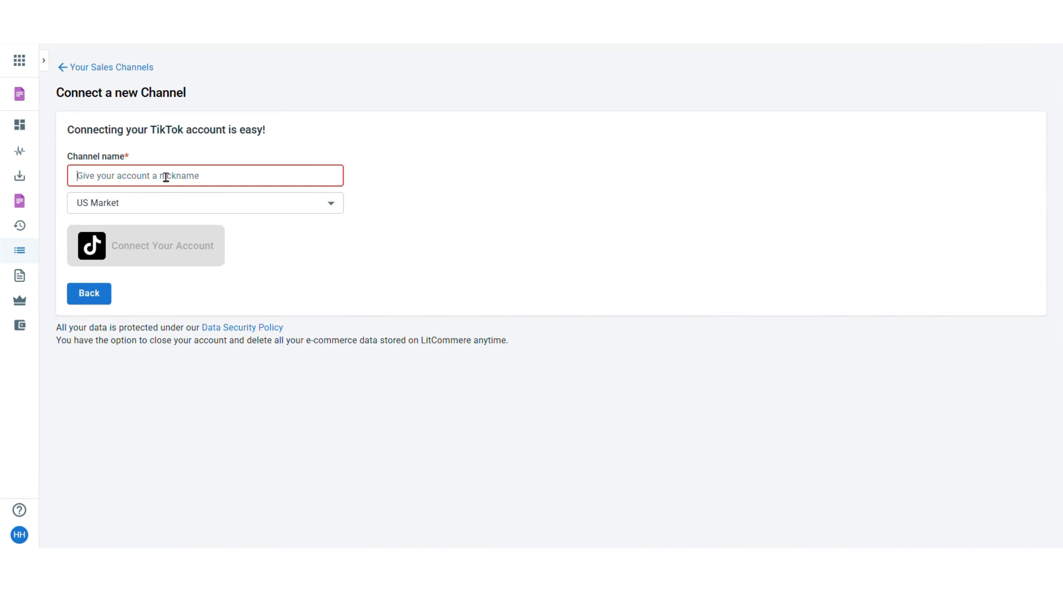
type("TikTok")
left_click(109, 203)
left_click(168, 229)
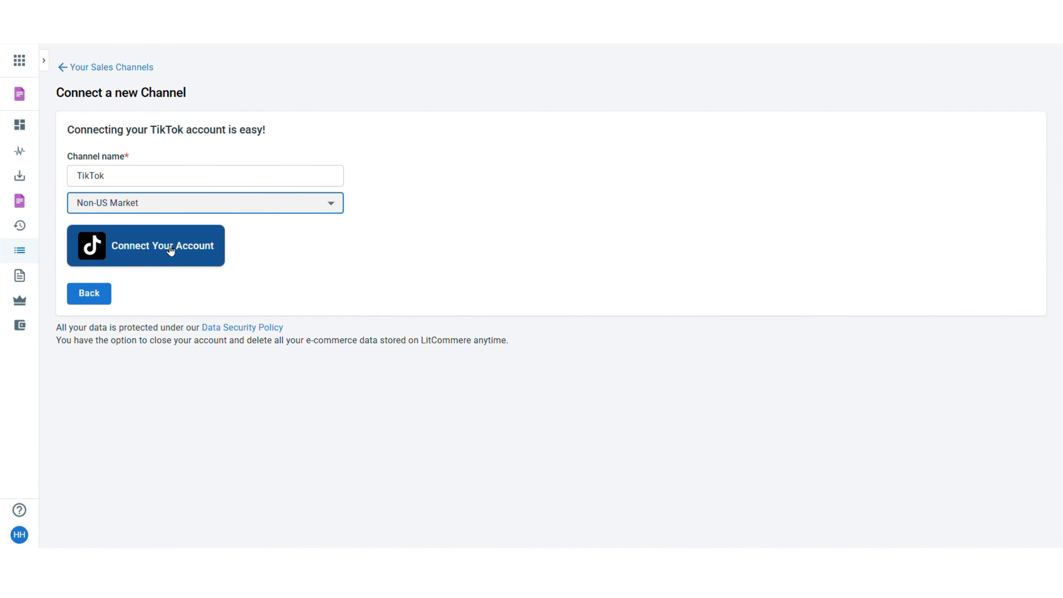
left_click(173, 257)
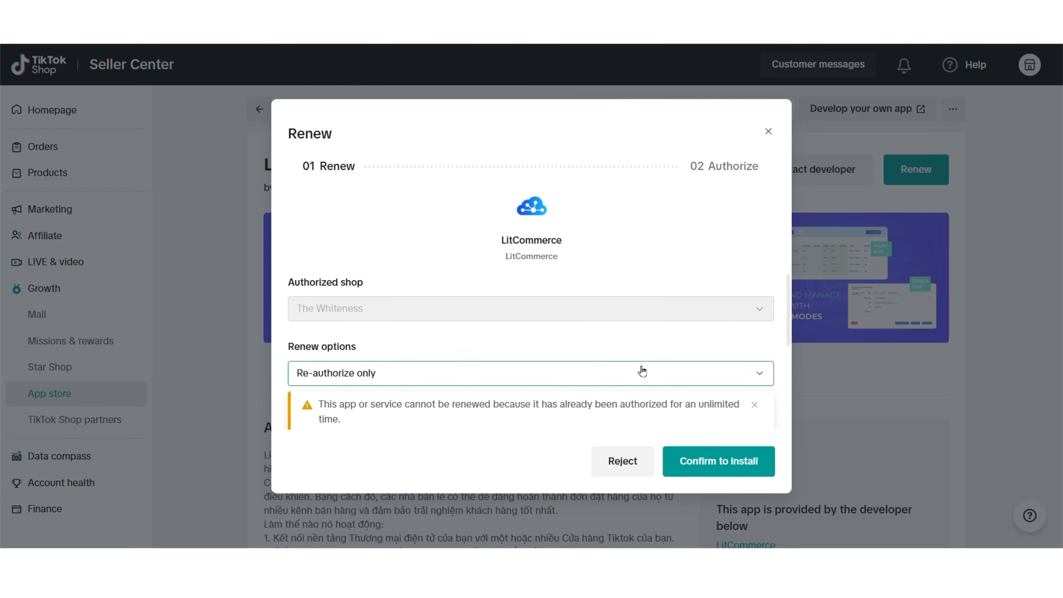
Confirm the app install, accept the data-sharing terms and authorize LitCommerce for the VN shop.
scroll(641, 371, "down", 3)
scroll(646, 374, "up", 3)
left_click(670, 462)
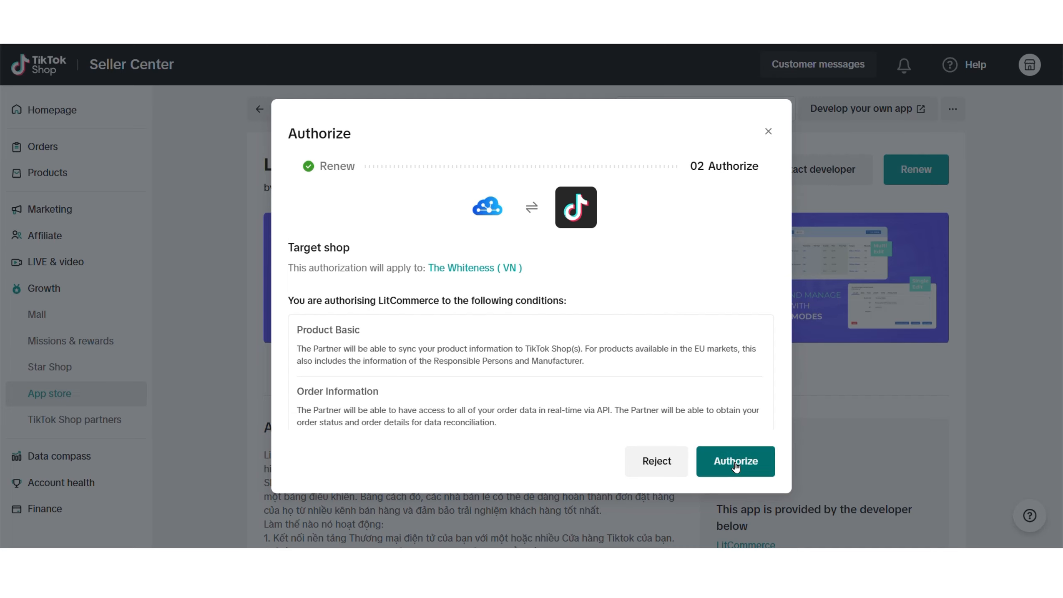
left_click(736, 463)
left_click(293, 381)
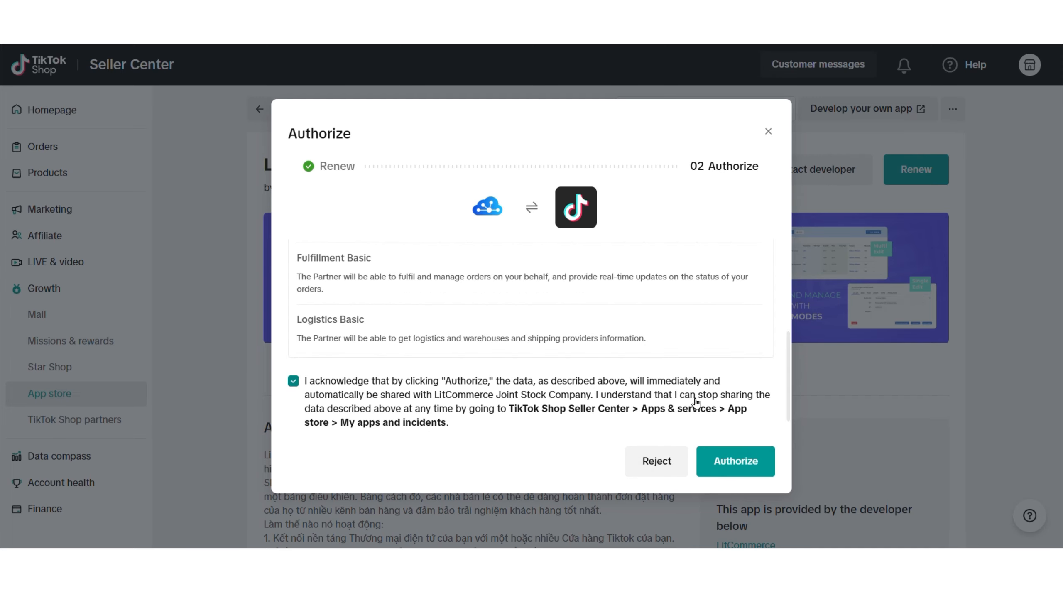
left_click(743, 458)
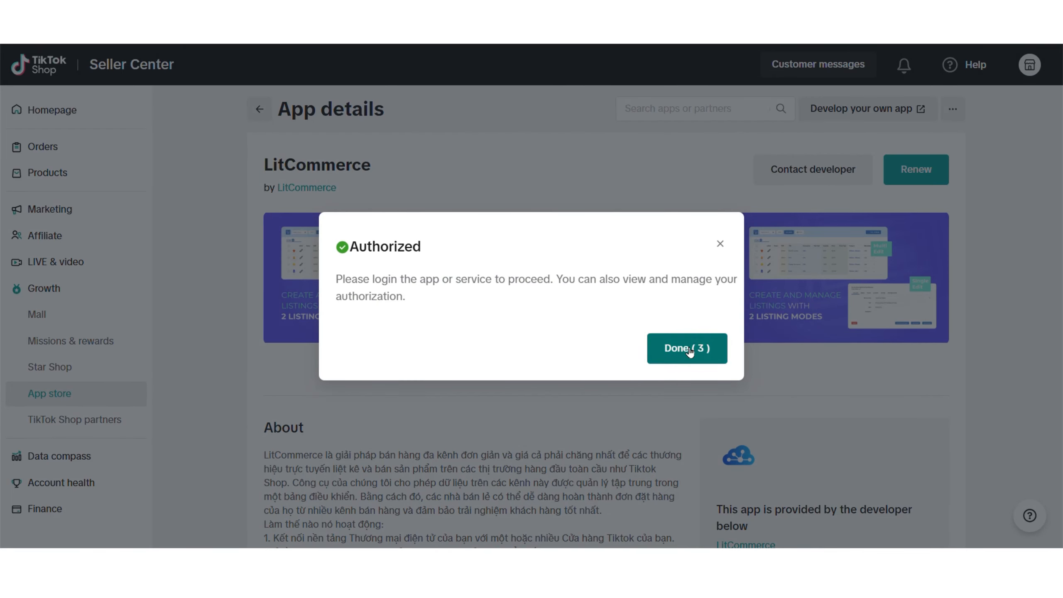
left_click(688, 351)
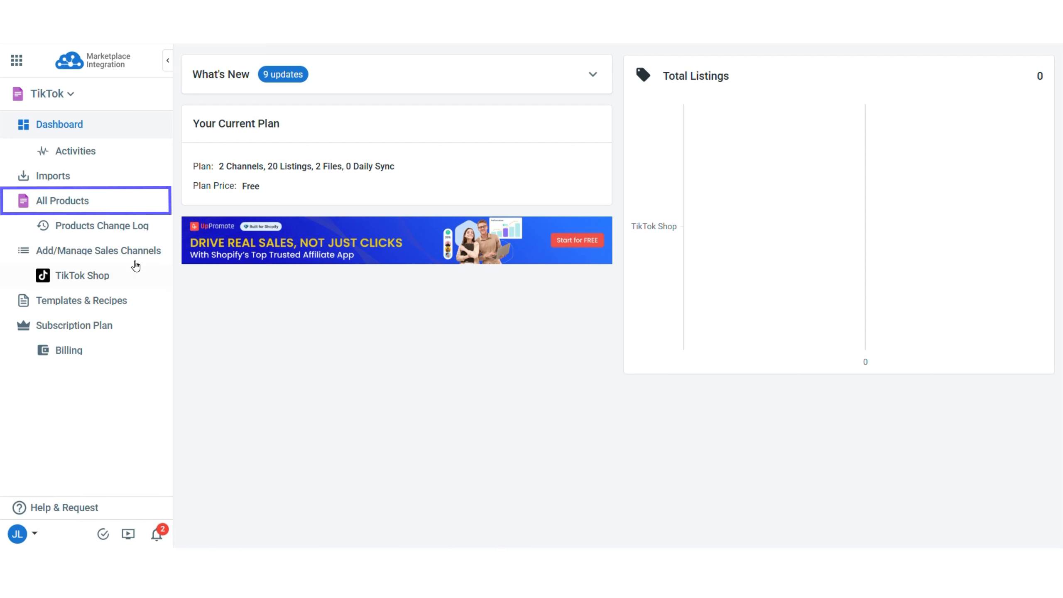
List TE05, TE05-black-S-2025 and TE05-black-M-2025 to TikTok Shop as draft listings.
left_click(95, 201)
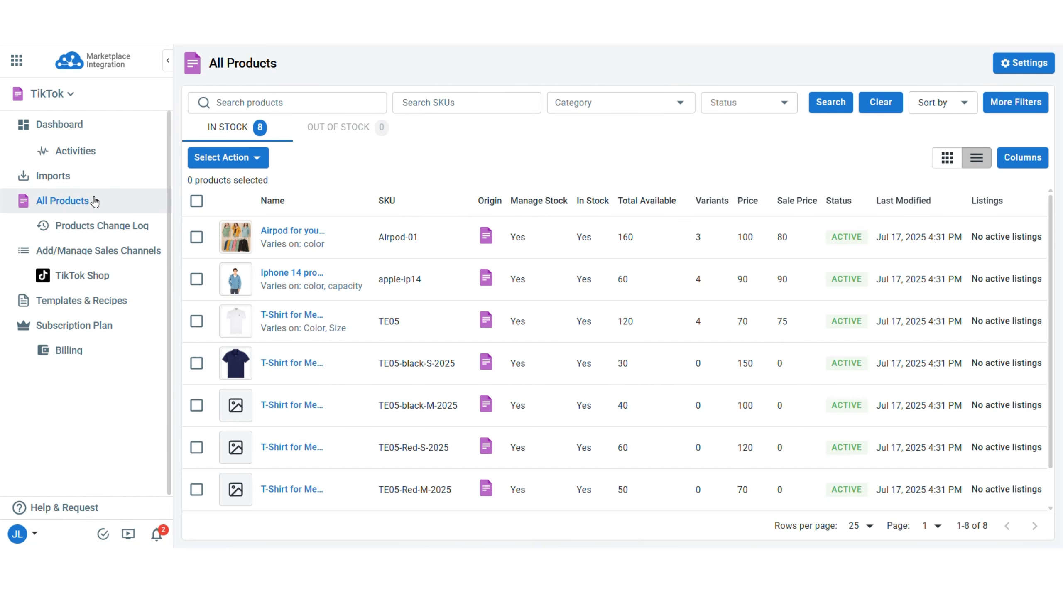
left_click(196, 321)
left_click(196, 363)
left_click(197, 405)
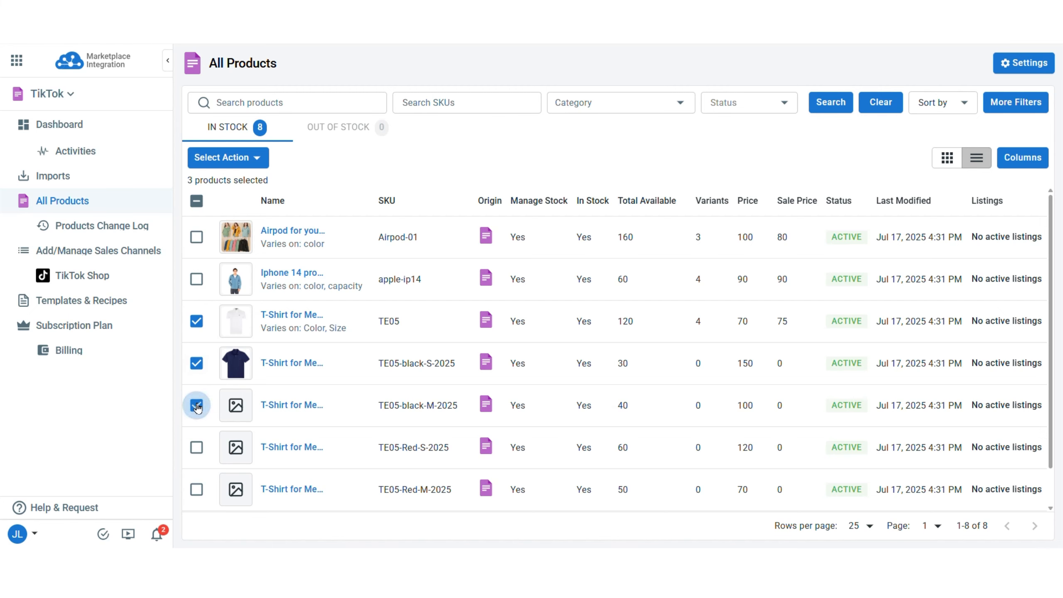
left_click(237, 161)
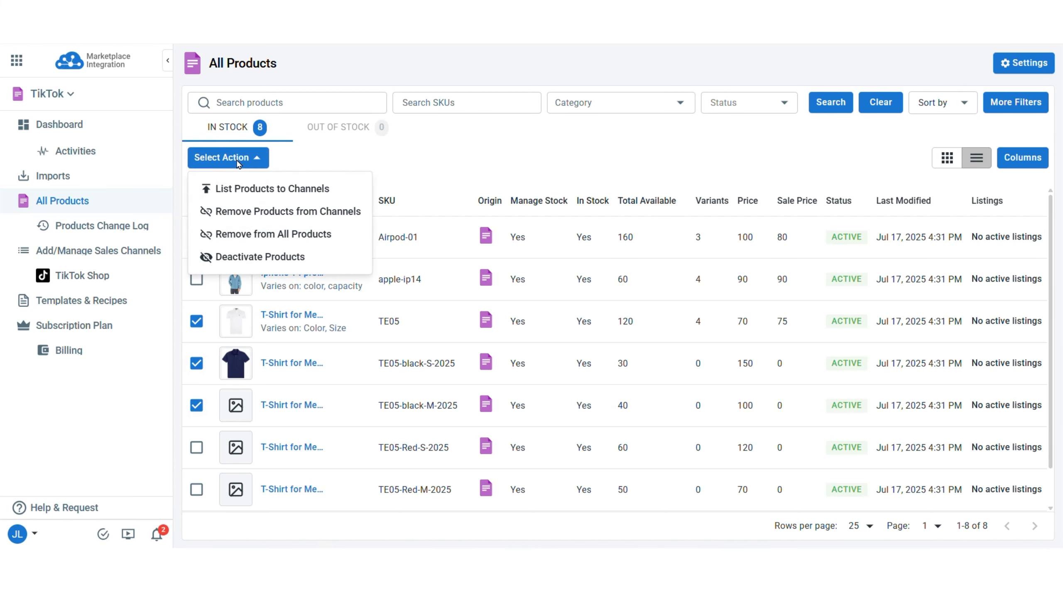
left_click(237, 185)
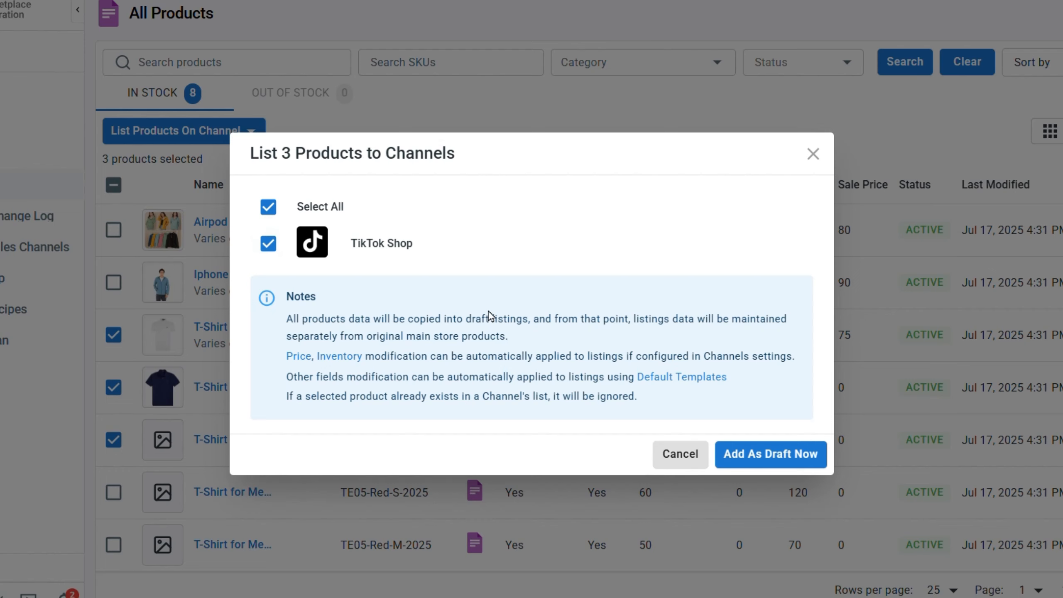
left_click(762, 465)
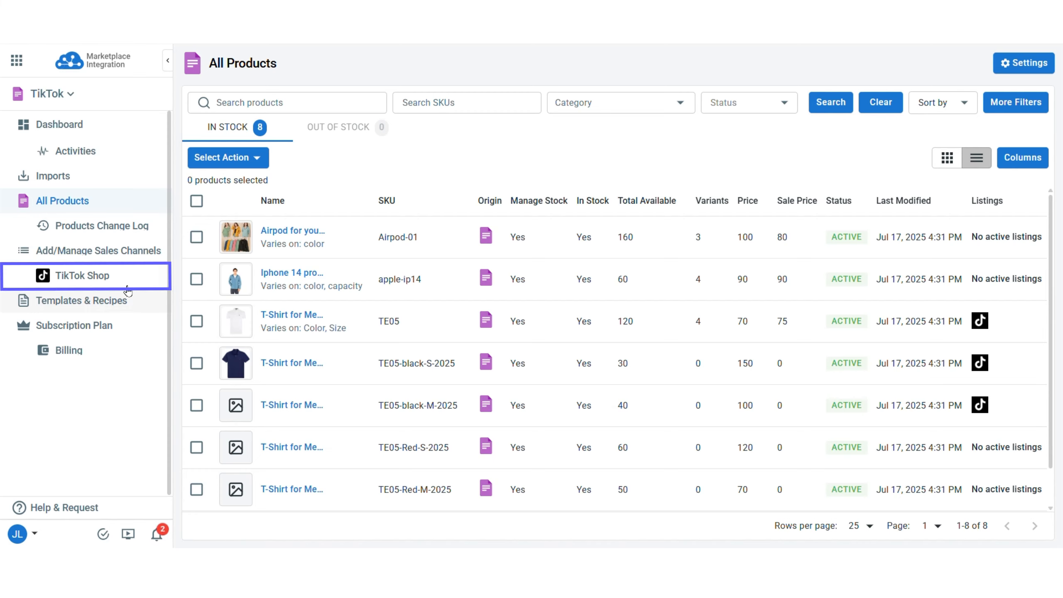
Open the TikTok Shop listings showing the three T-shirt drafts.
left_click(119, 277)
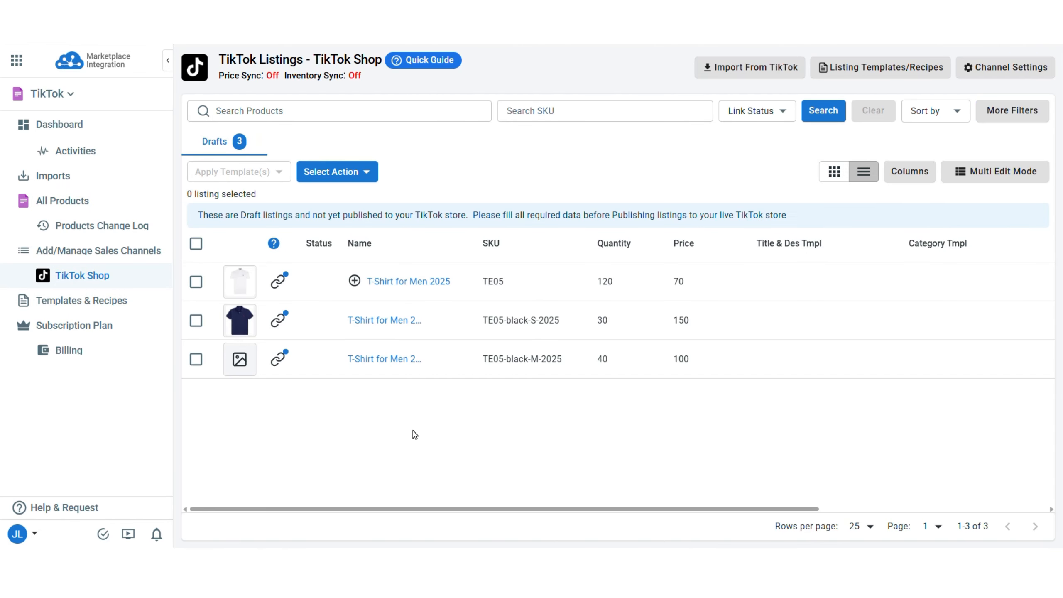
Give the T-Shirt for Men 2025 draft the primary category Áo Polo and save it.
left_click(390, 287)
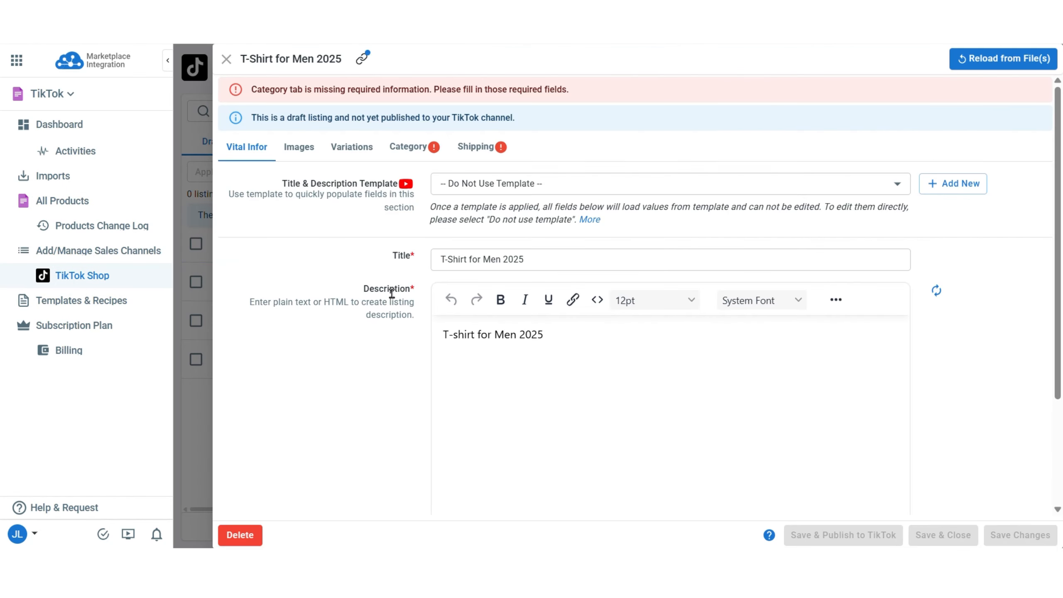
left_click(336, 158)
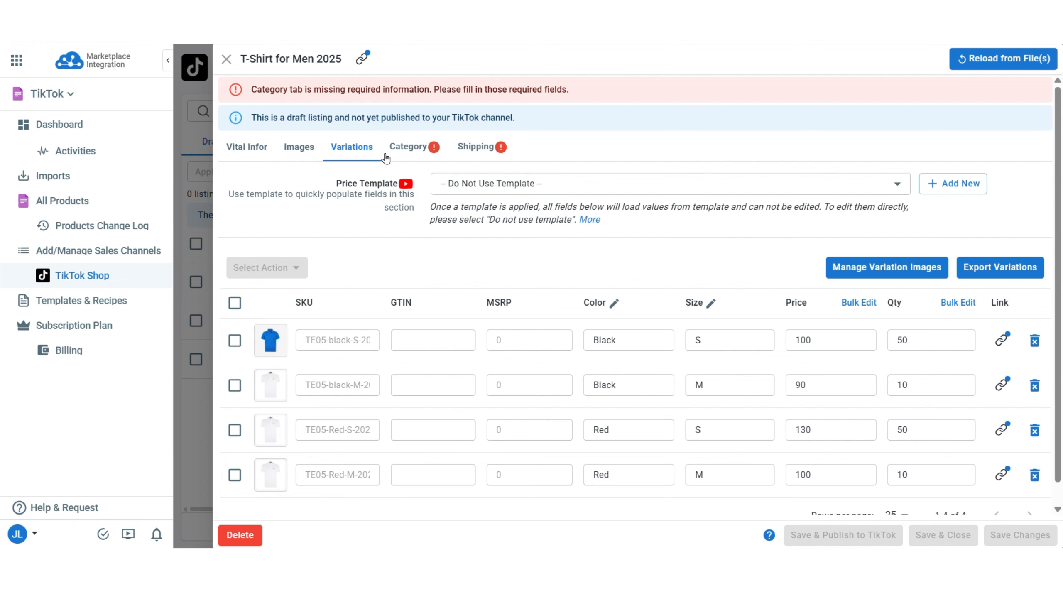
left_click(413, 149)
left_click(513, 309)
type("polo")
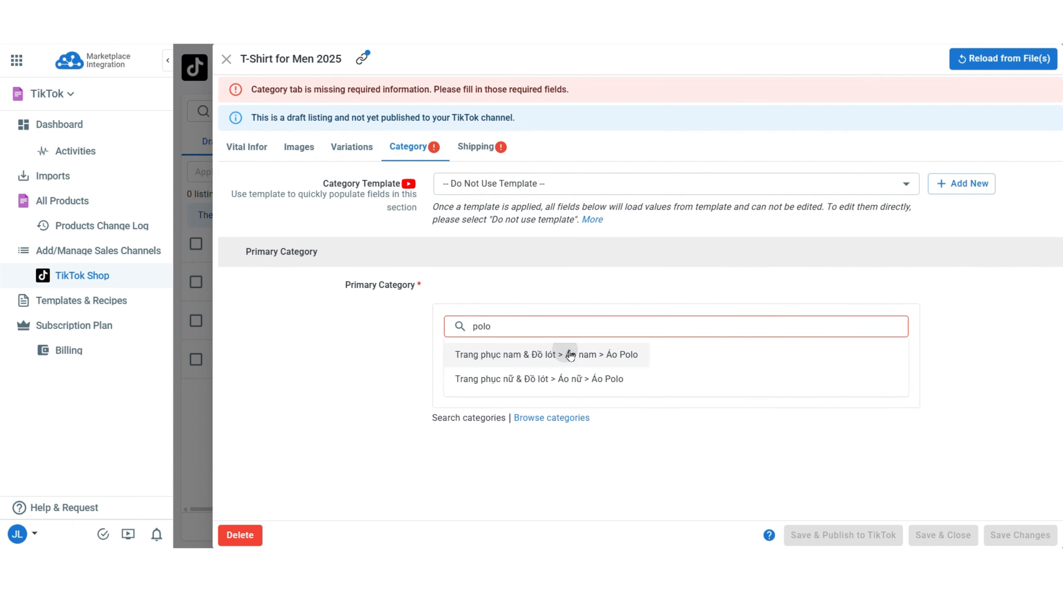
left_click(570, 354)
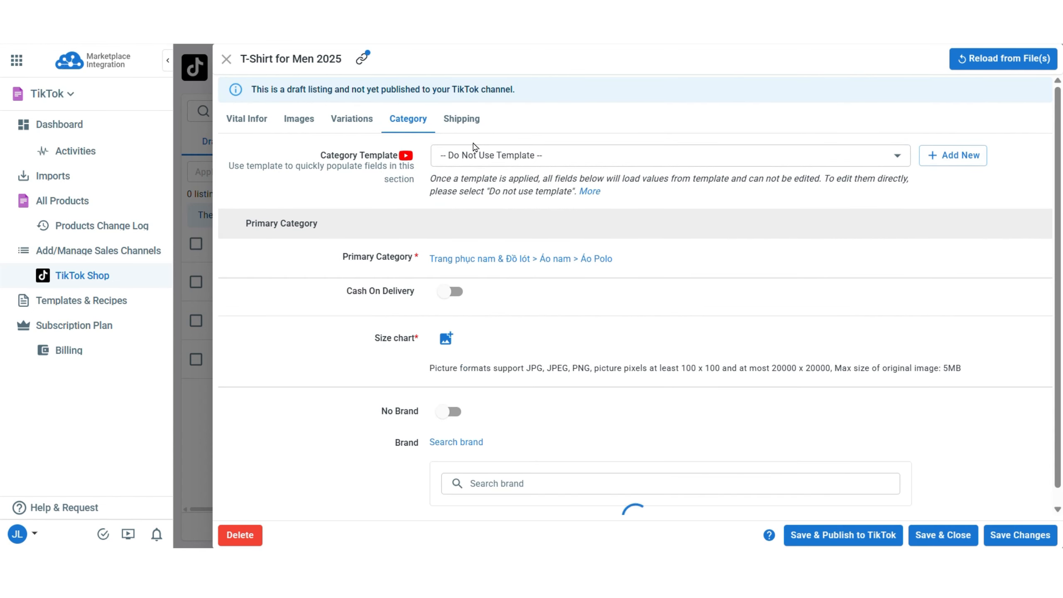
left_click(466, 118)
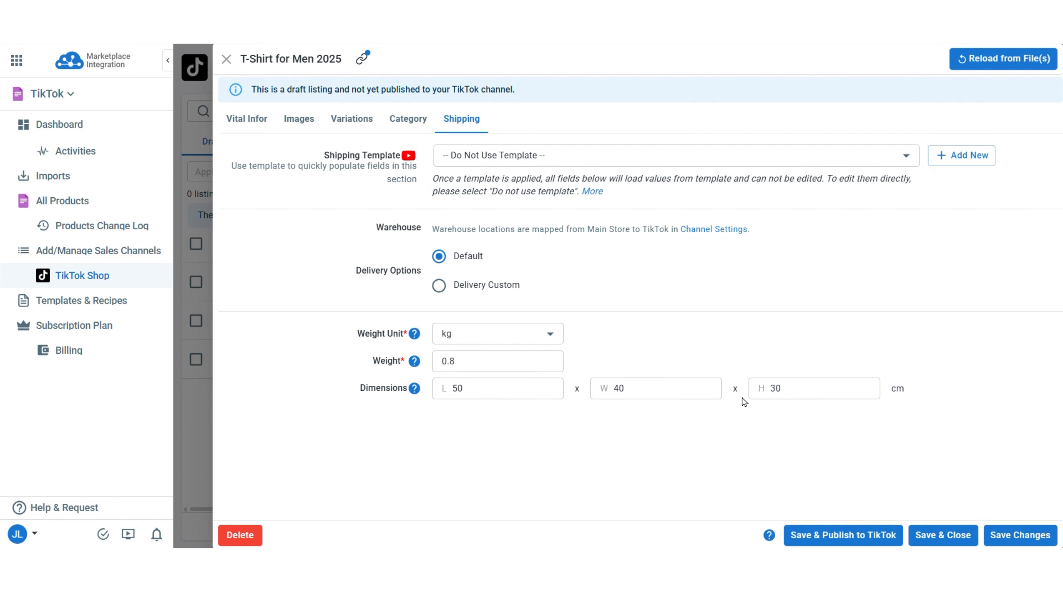
left_click(937, 538)
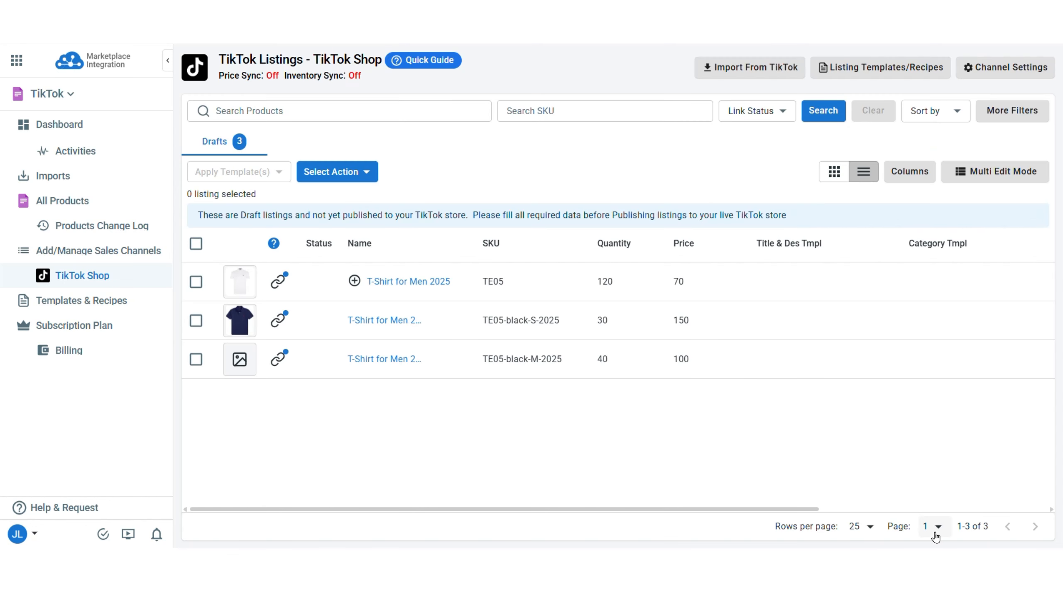
Publish the T-Shirt for Men 2025 and TE05-black-S-2025 drafts to TikTok.
left_click(196, 282)
left_click(197, 320)
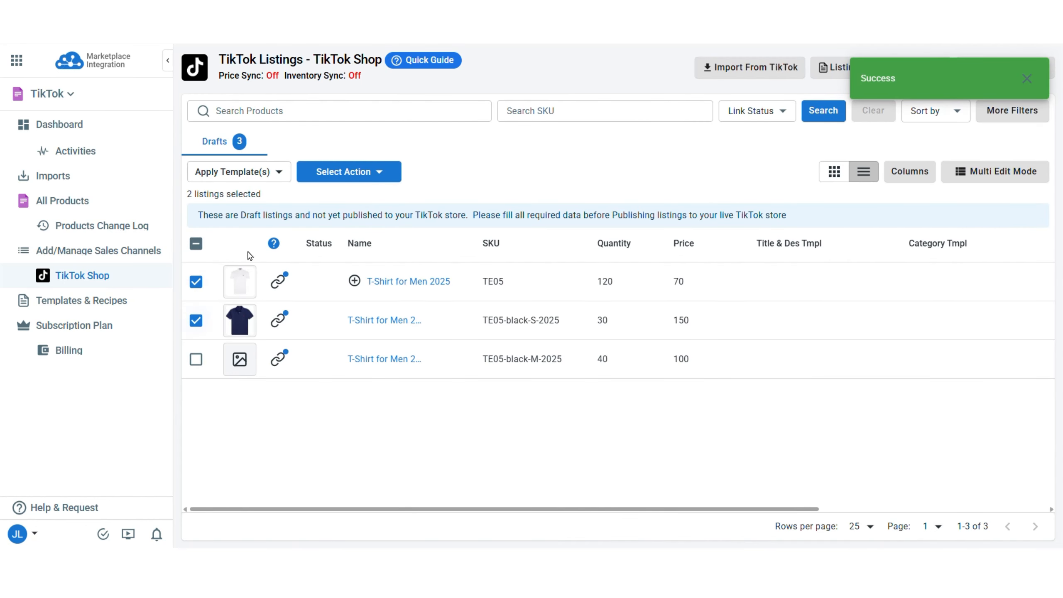
left_click(336, 173)
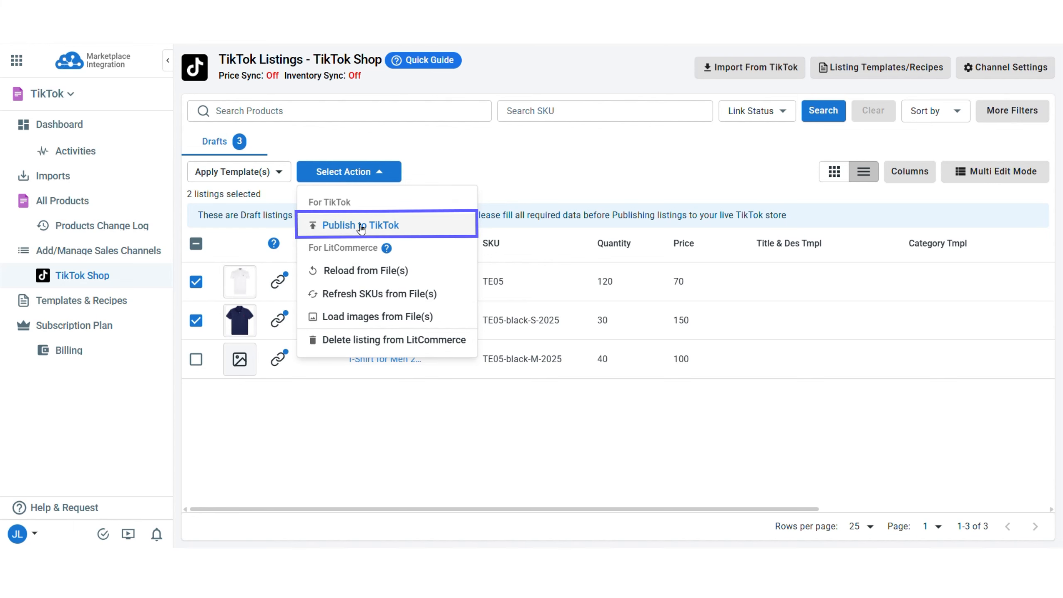
left_click(395, 232)
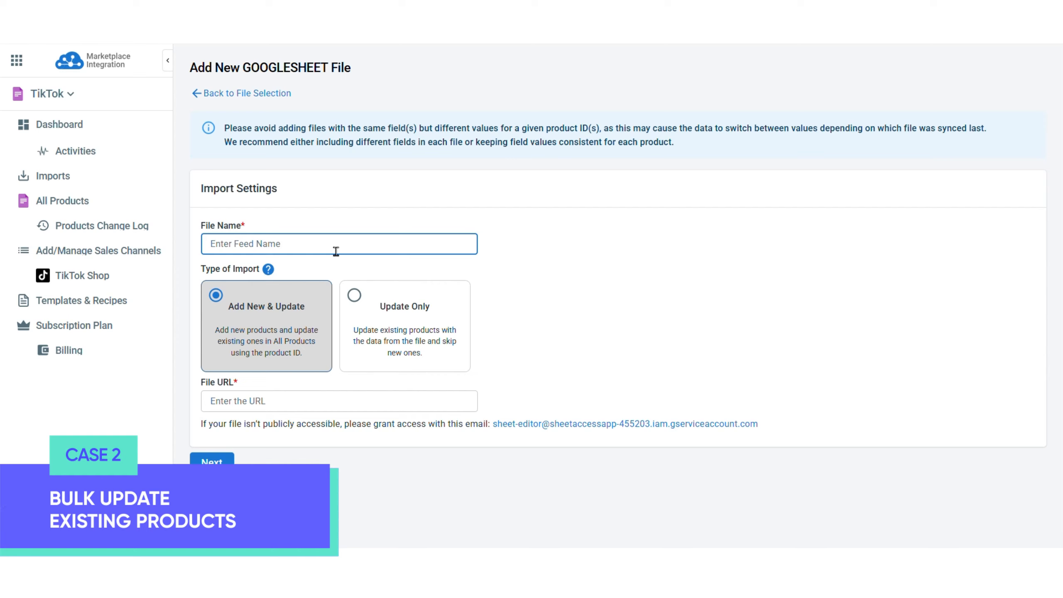
Name the Google Sheet import 'File 2', set it to Update Only, and paste the sheet link.
type("File 2")
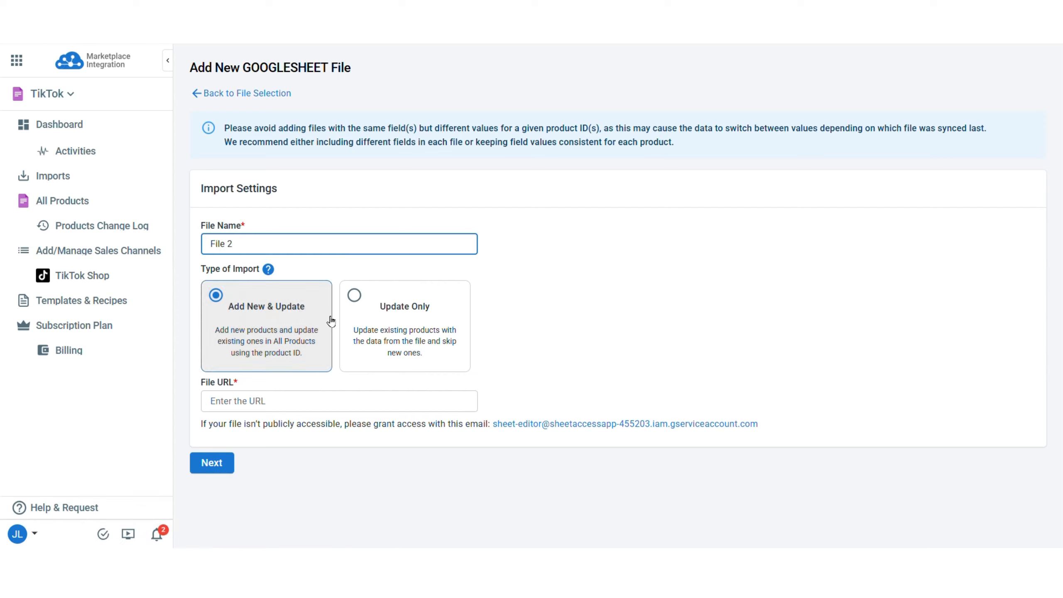
left_click(365, 324)
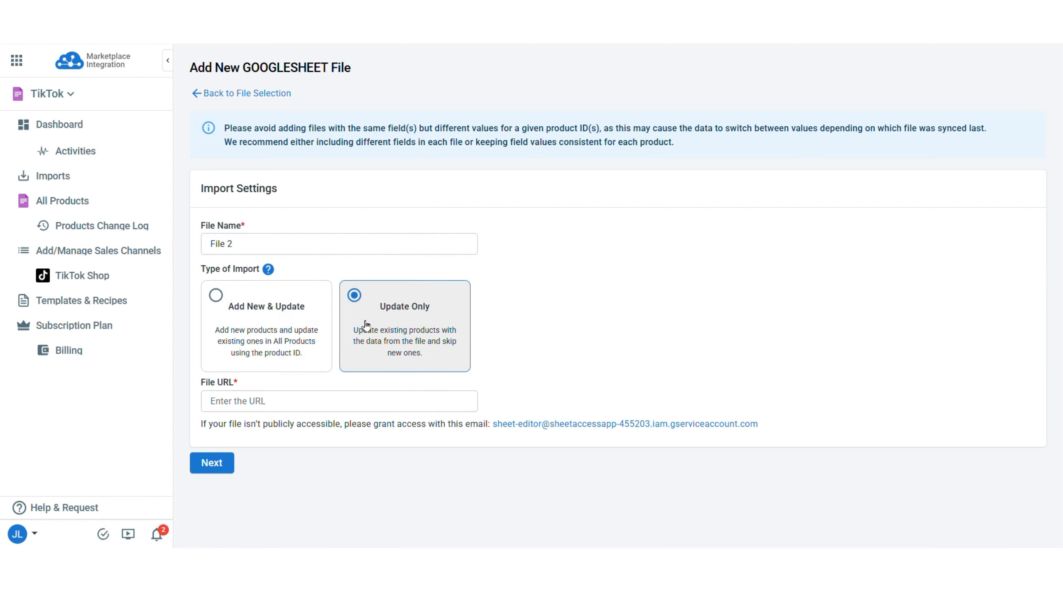
left_click(284, 408)
key("ctrl+v")
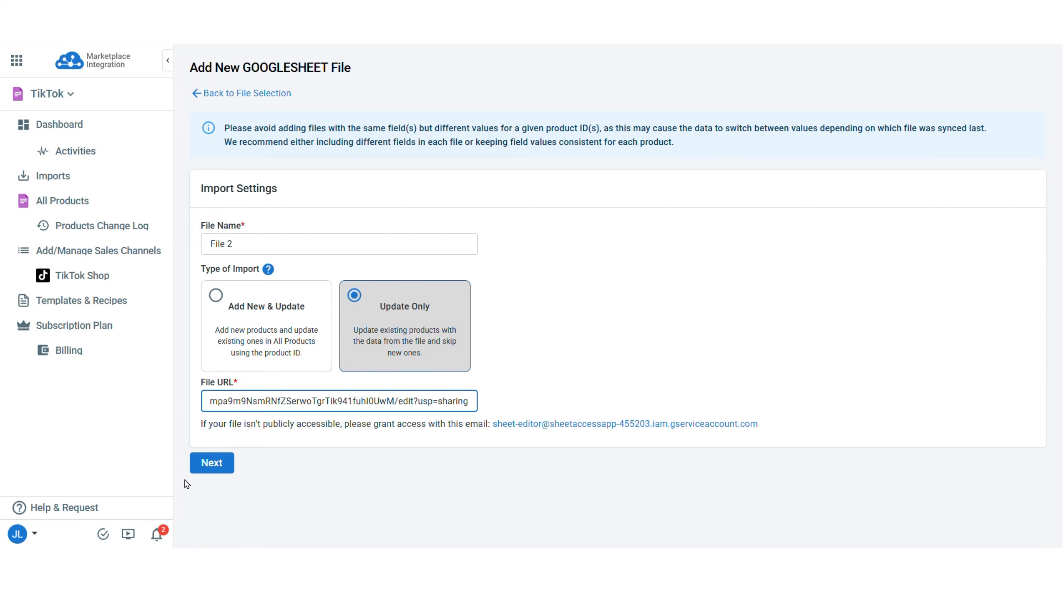
left_click(207, 478)
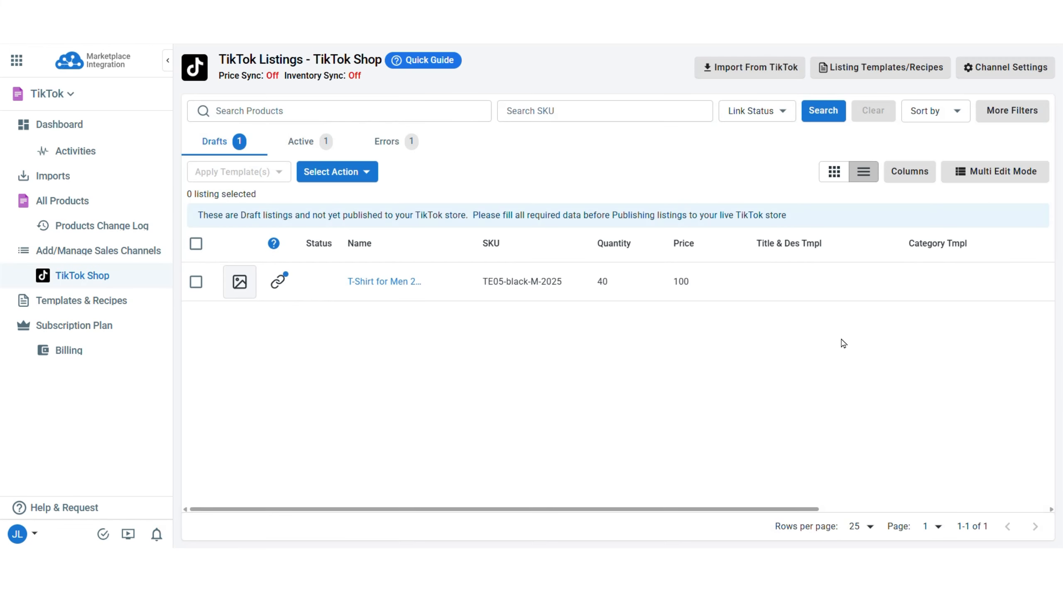
Import all products from TikTok Shop, keeping auto-link and the default options.
left_click(752, 80)
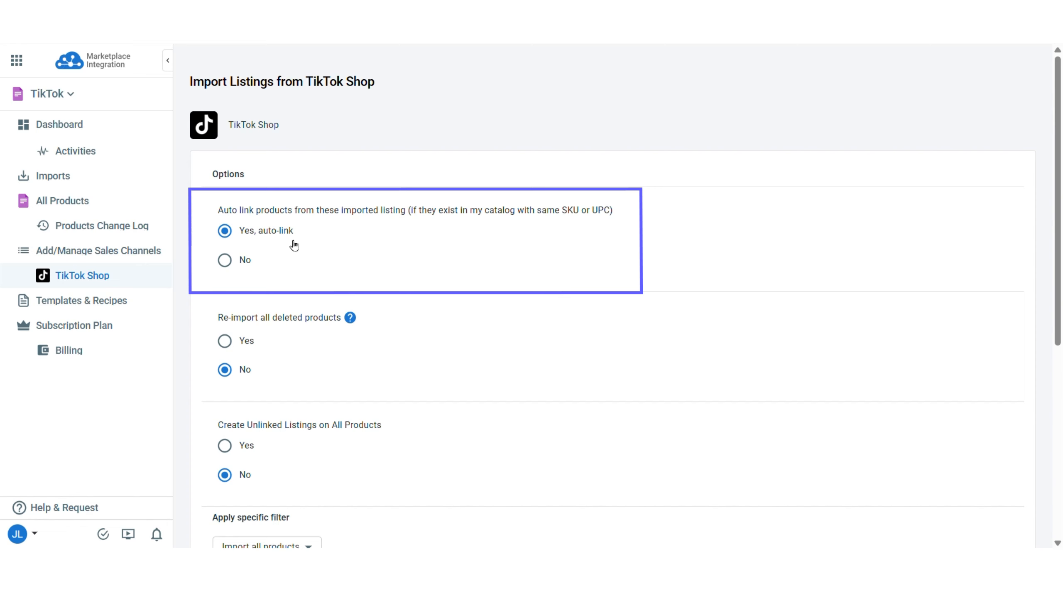
scroll(273, 379, "down", 1)
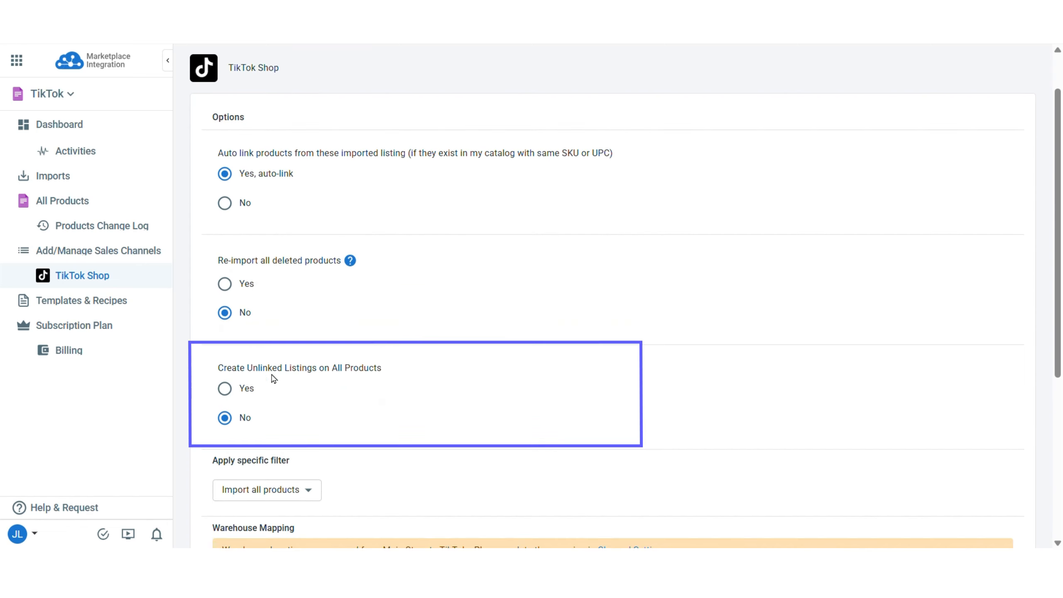
scroll(329, 421, "down", 4)
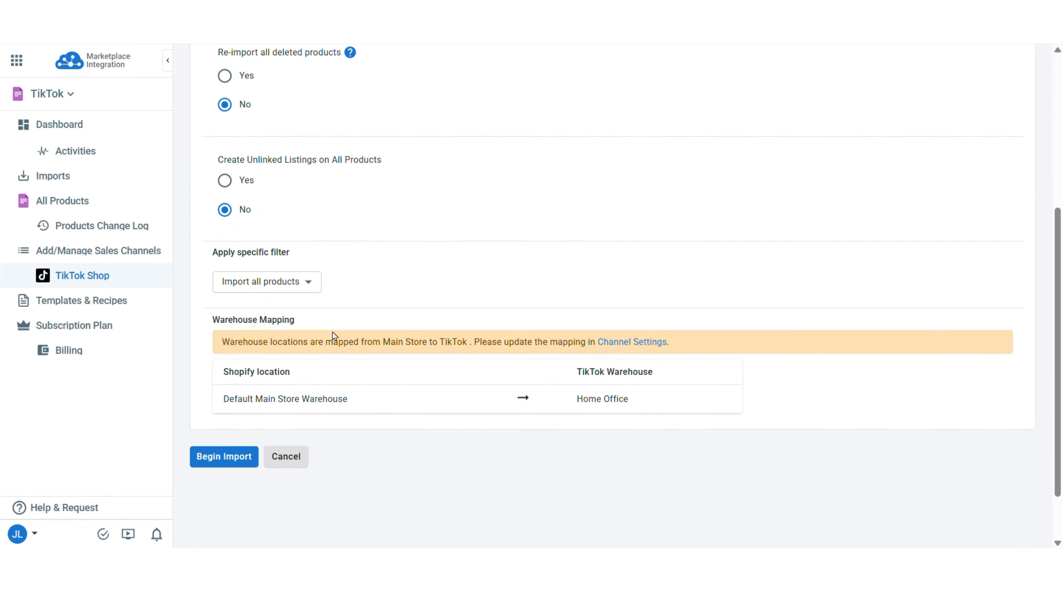
left_click(309, 282)
left_click(309, 285)
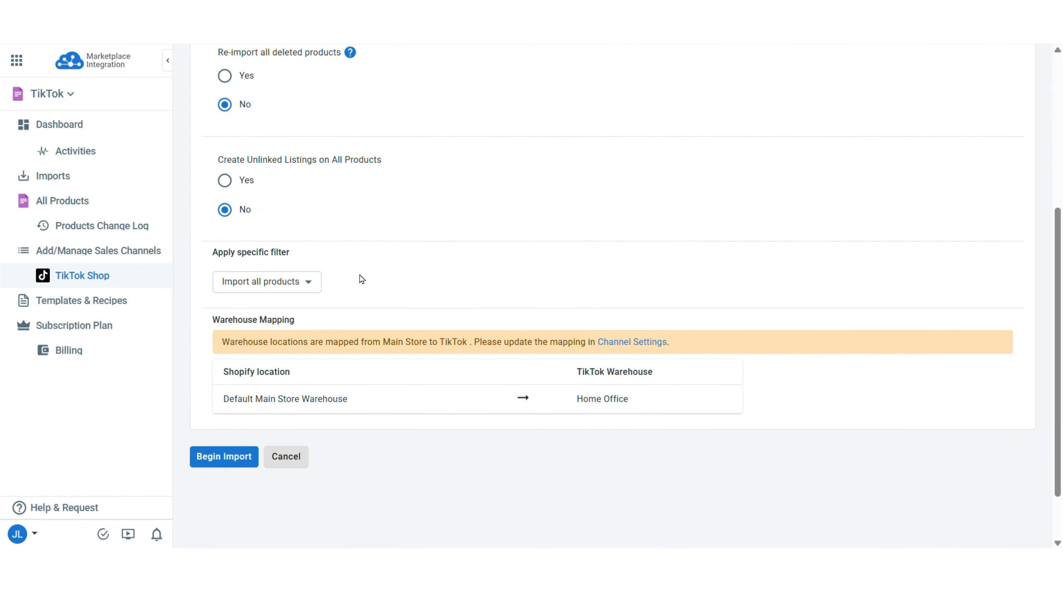
left_click(228, 459)
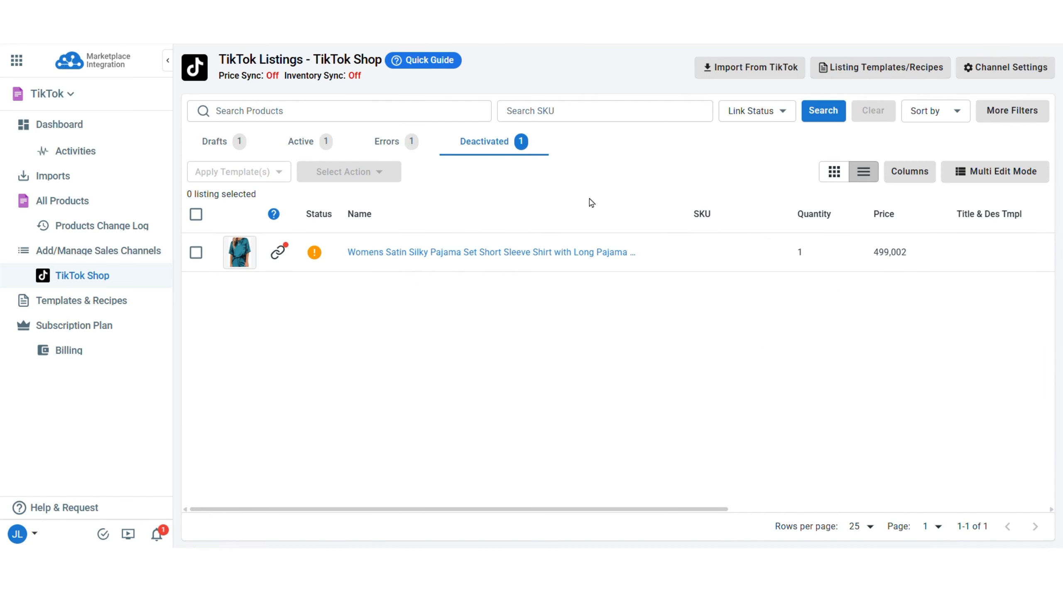
Create the imported satin pajama listing as a product and check it in All Products.
left_click(196, 252)
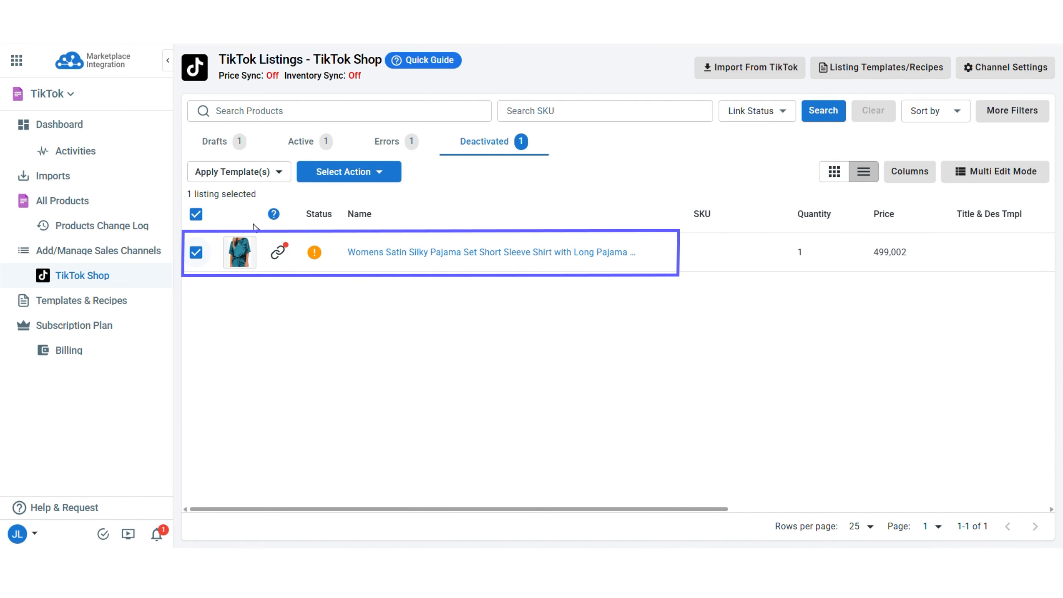
left_click(360, 178)
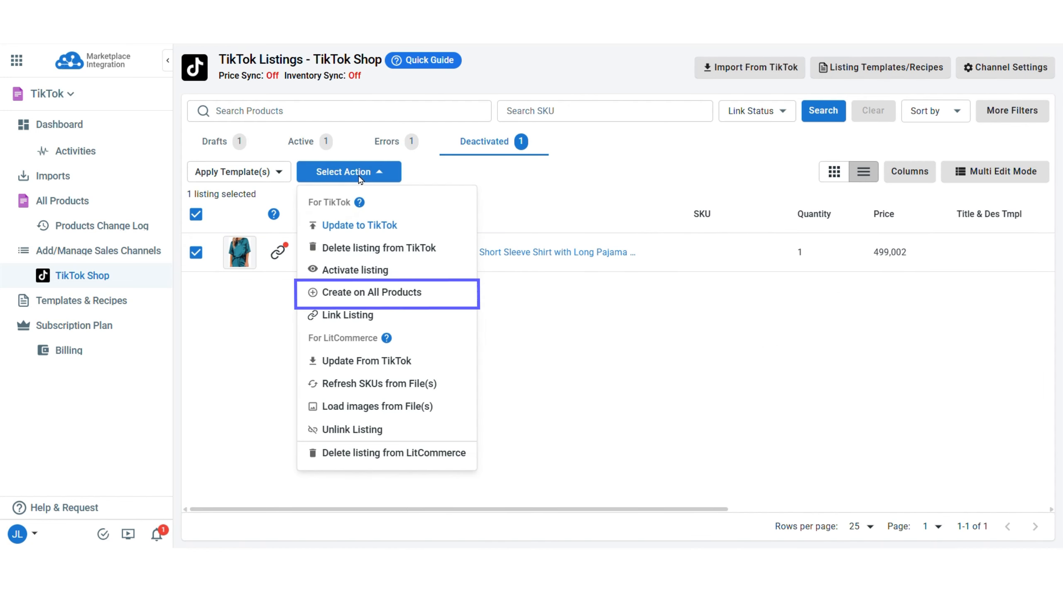
left_click(374, 298)
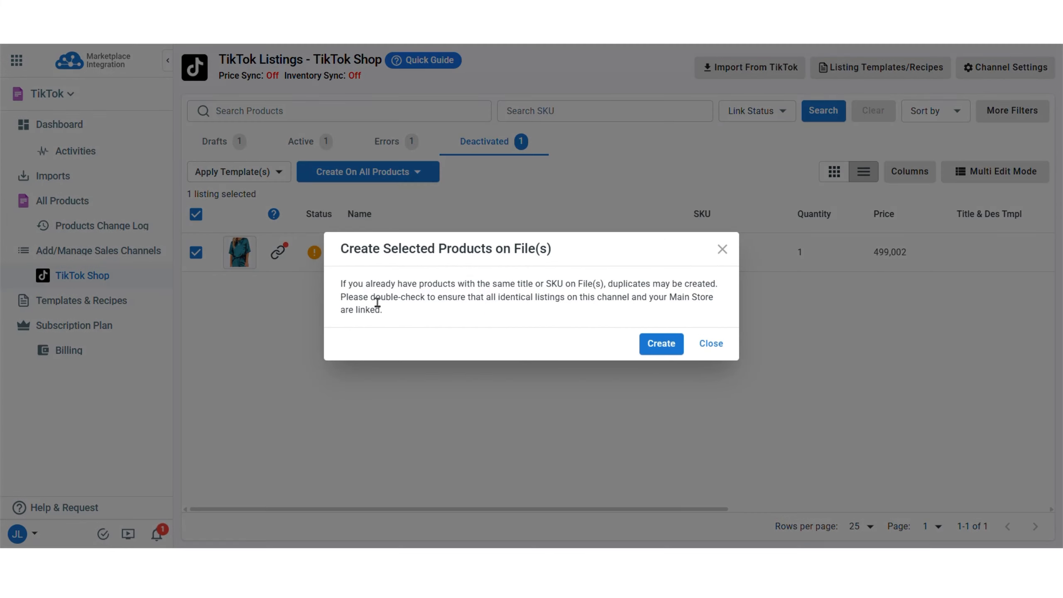
left_click(661, 344)
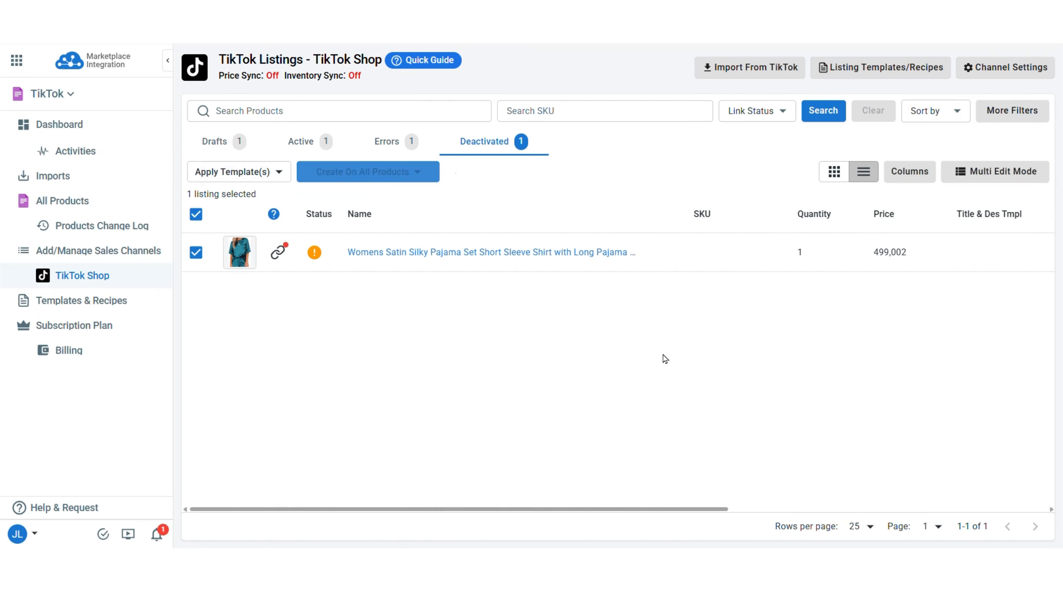
left_click(83, 205)
scroll(305, 422, "down", 3)
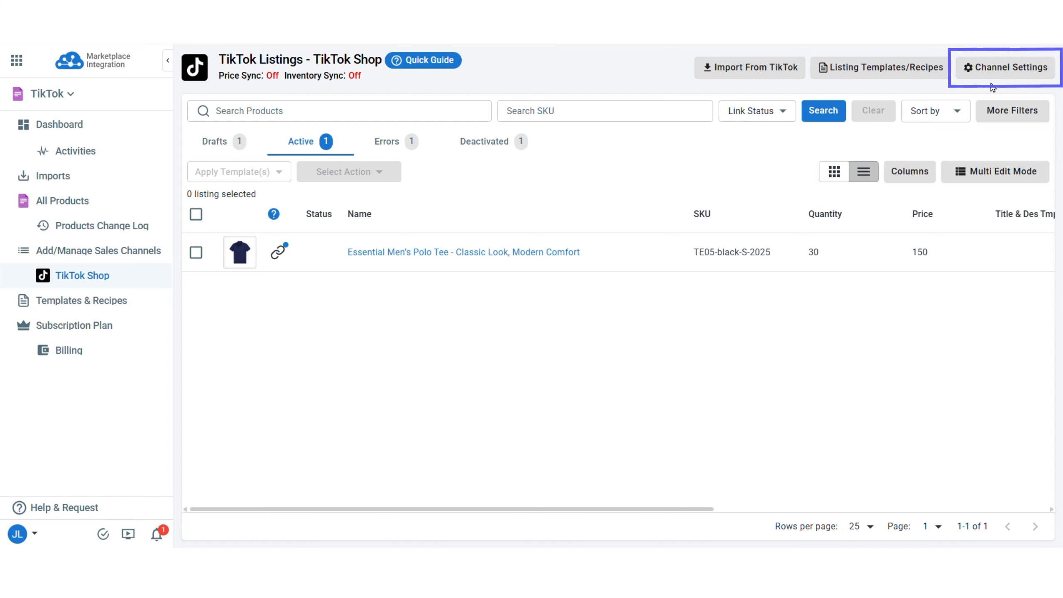
In Channel Settings, enable Price Sync with a fixed 1.99 price adjustment.
left_click(996, 66)
scroll(544, 283, "down", 5)
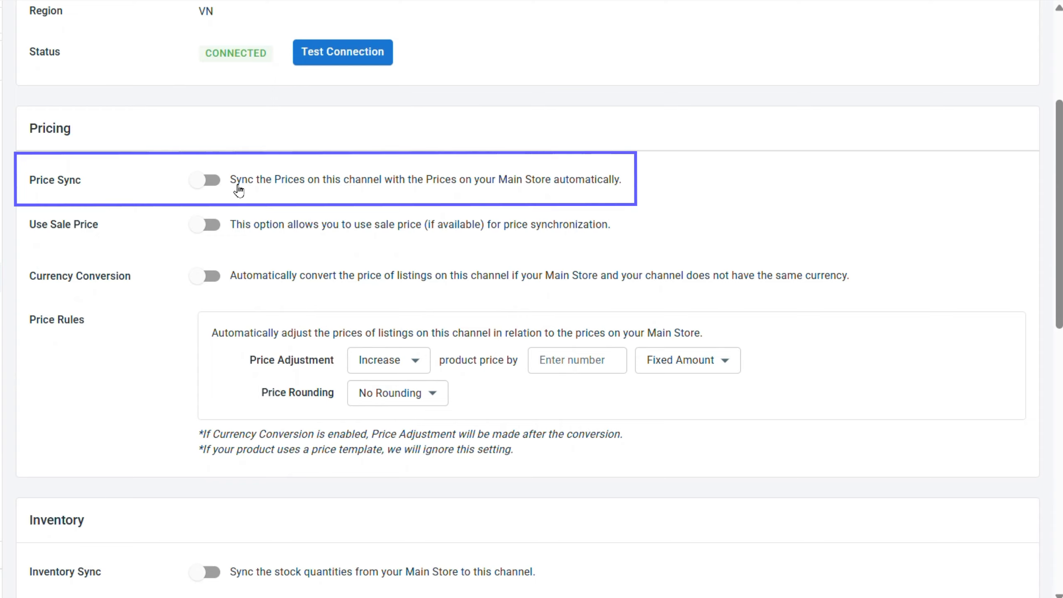
left_click(207, 181)
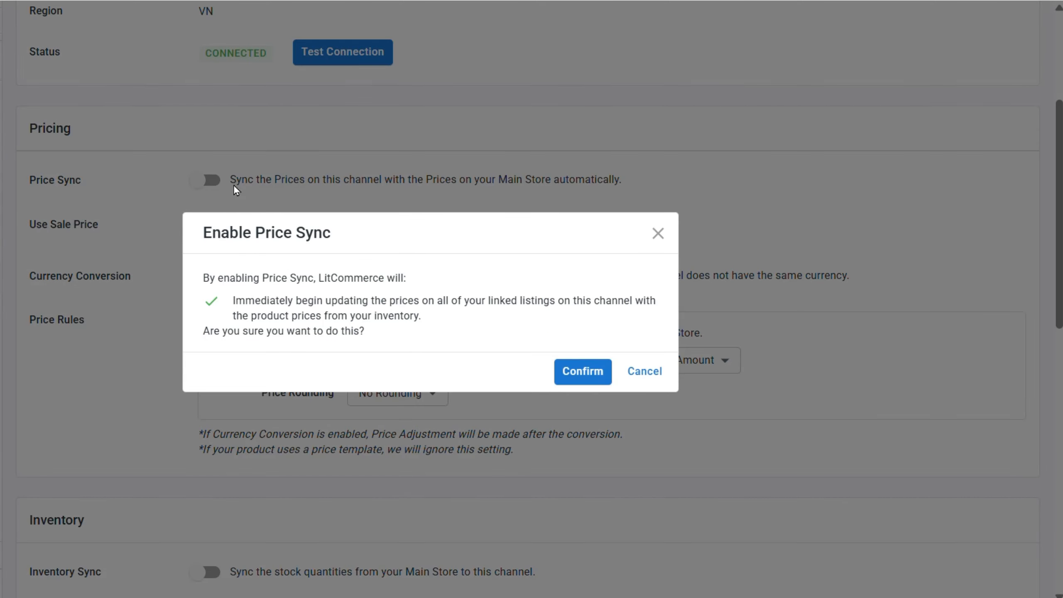
left_click(597, 382)
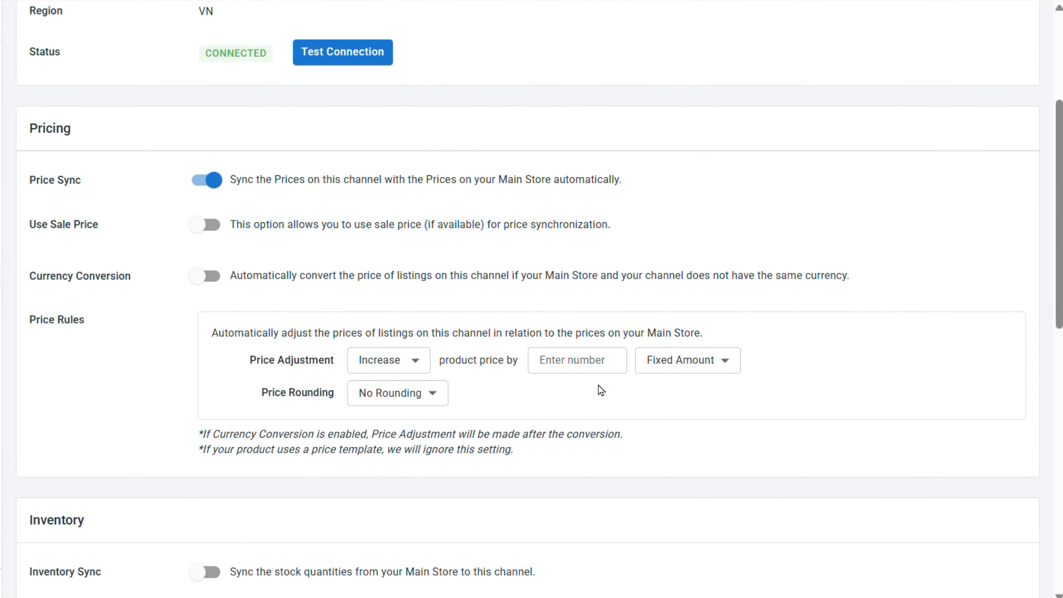
left_click(573, 372)
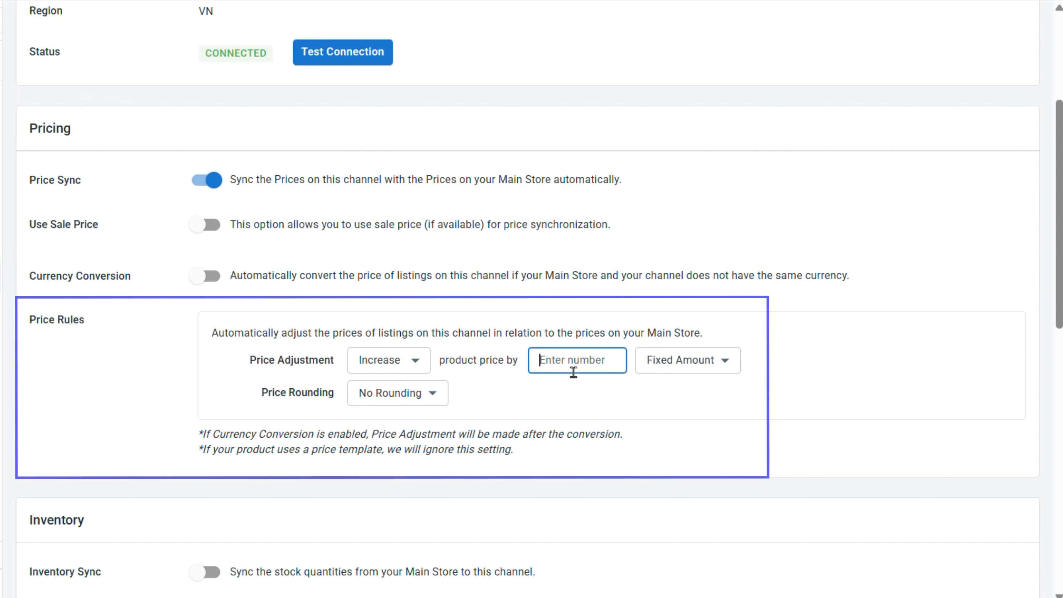
type("1.99")
left_click(553, 406)
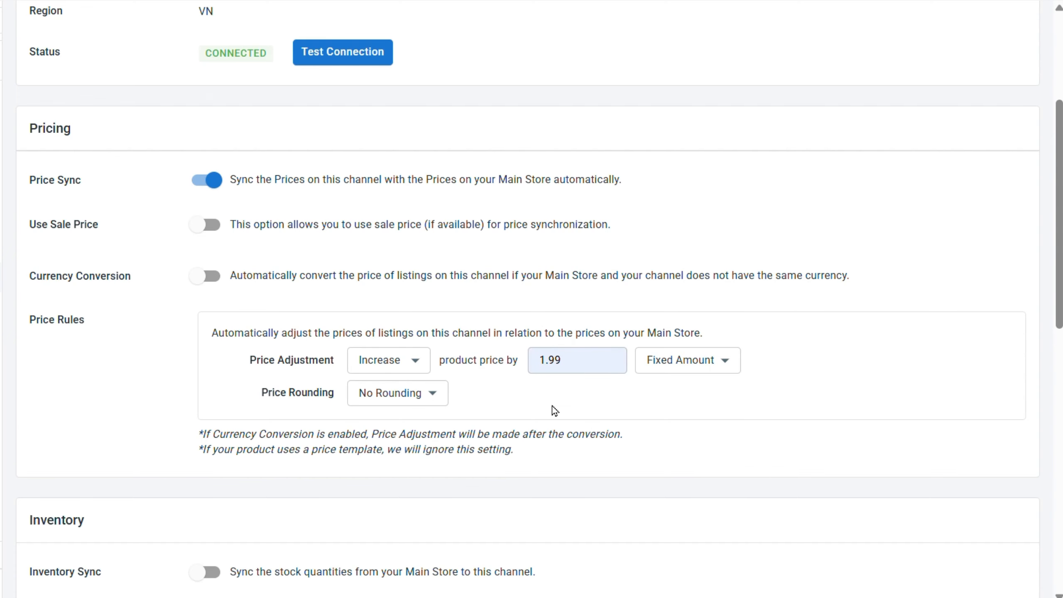
scroll(552, 405, "down", 8)
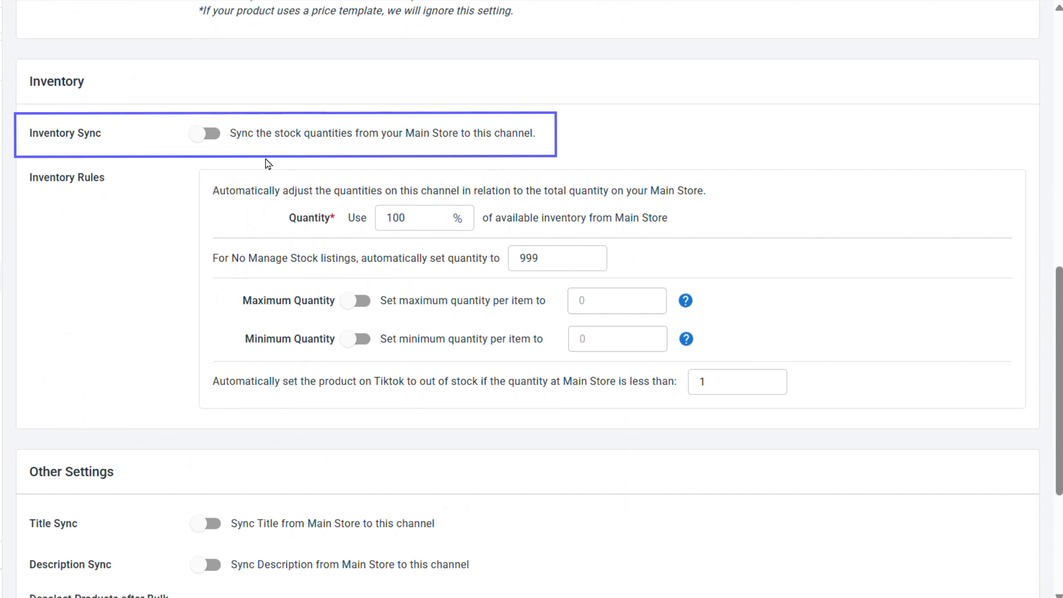
Enable Inventory Sync using 90% of Main Store stock.
left_click(216, 134)
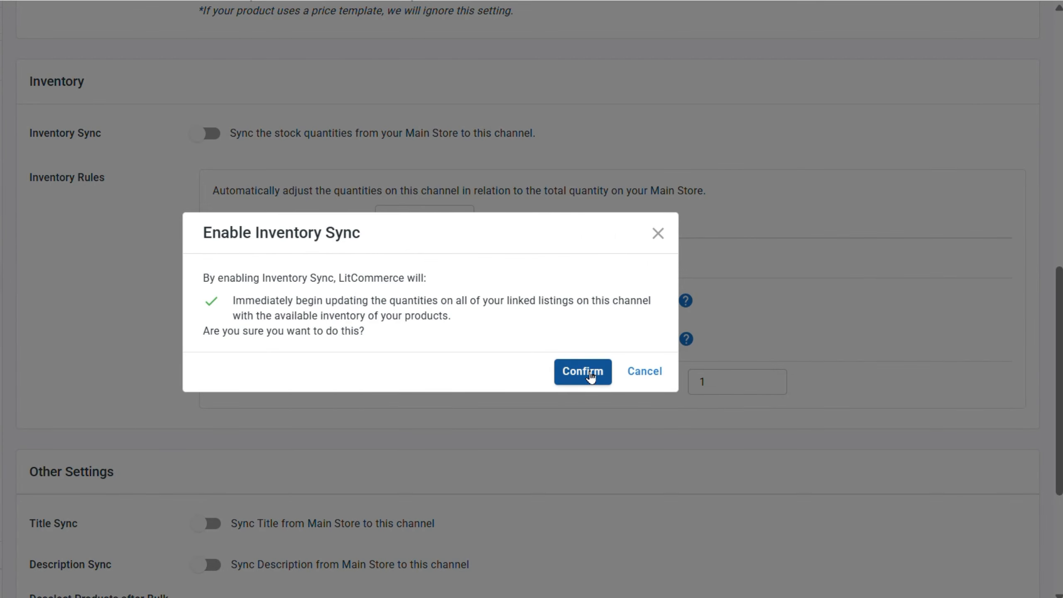
left_click(590, 376)
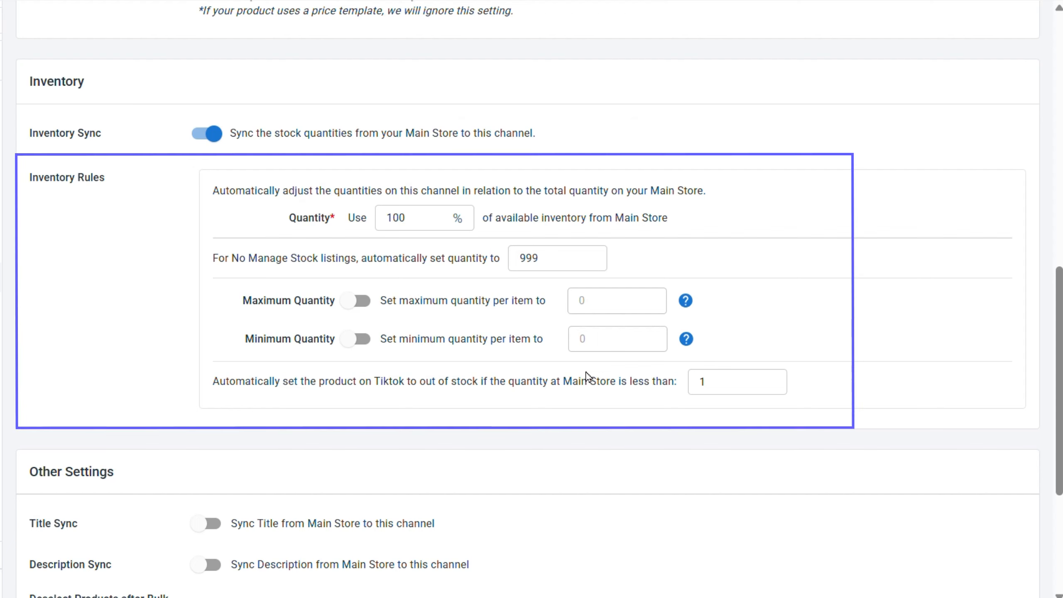
left_click(427, 229)
double_click(428, 230)
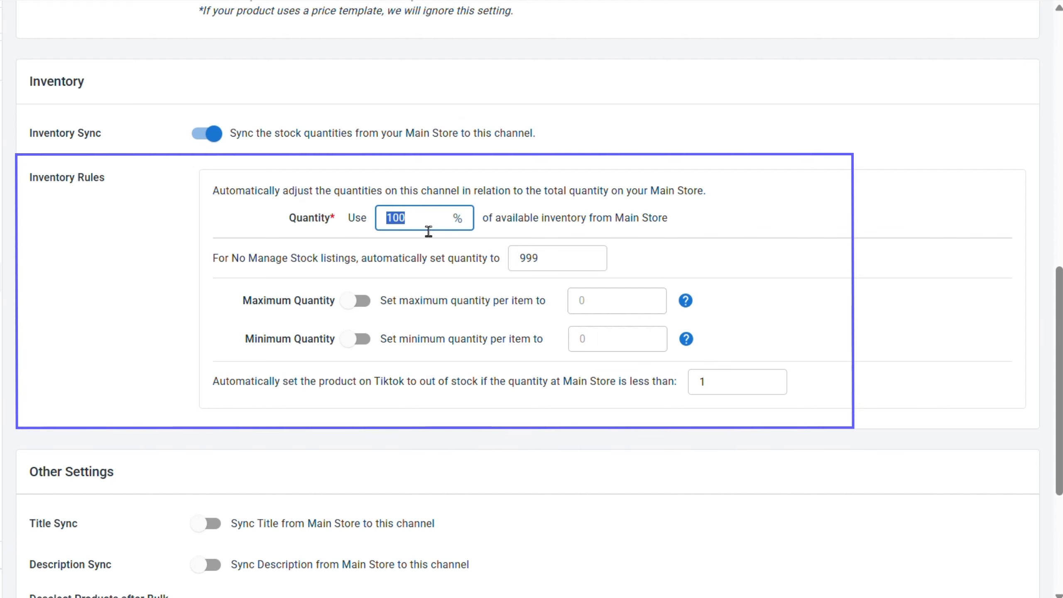
type("90")
left_click(426, 242)
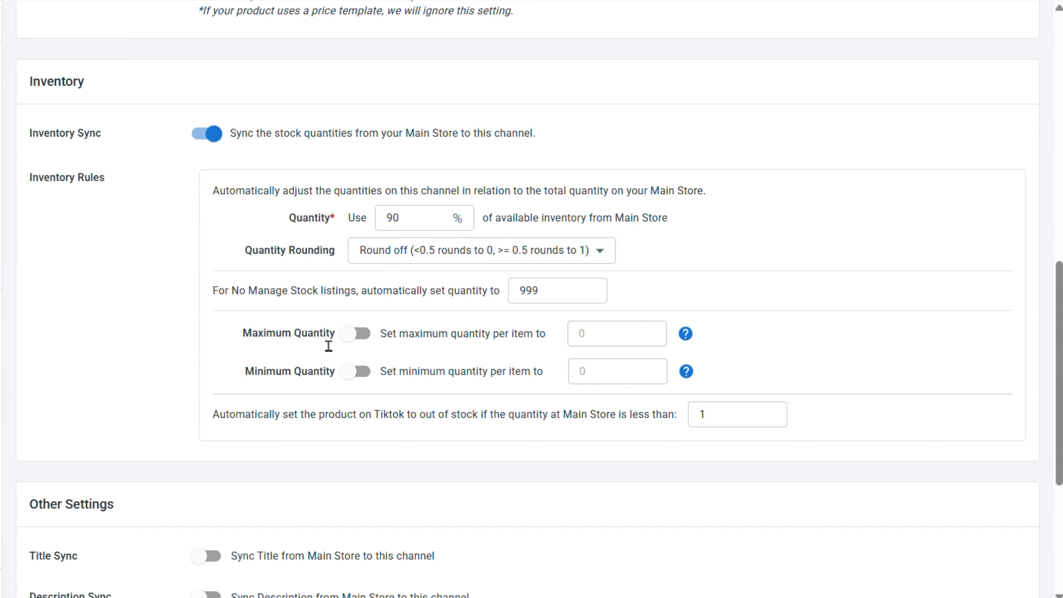
Cap the maximum quantity at 5 per item and save the channel settings.
left_click(359, 334)
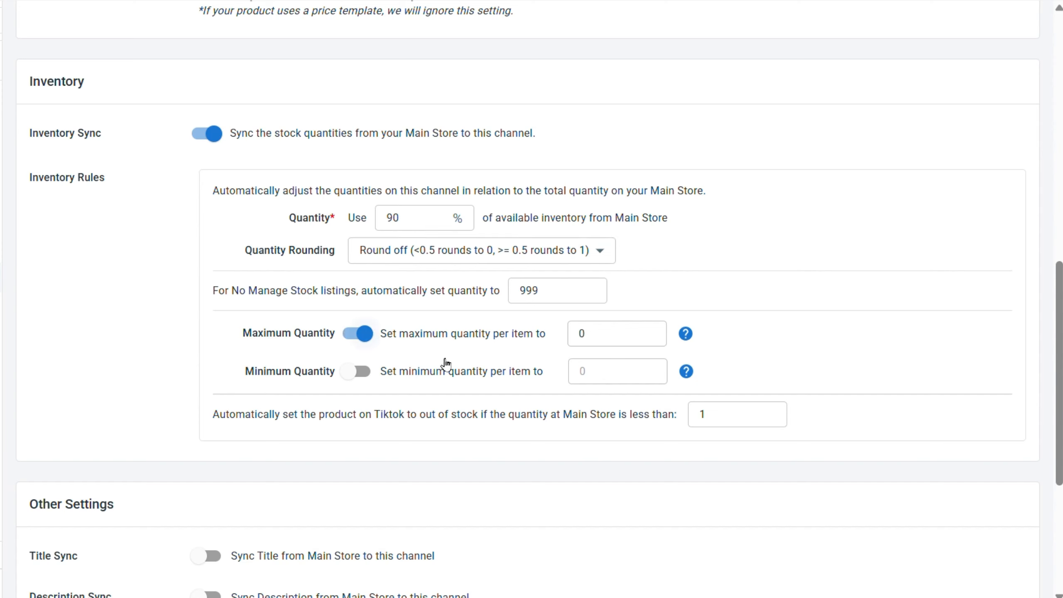
left_click(624, 348)
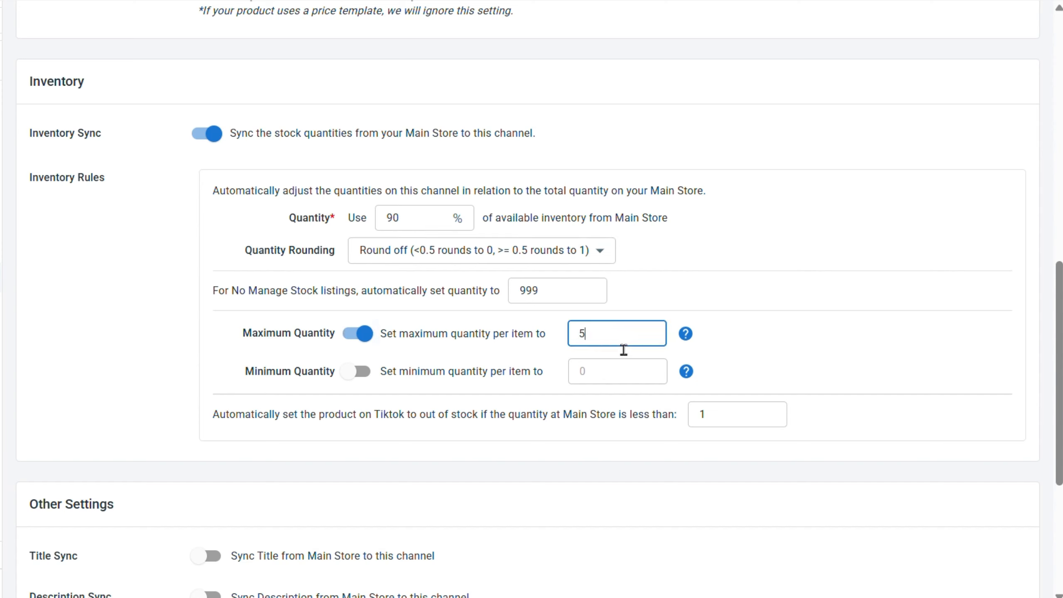
left_click(769, 347)
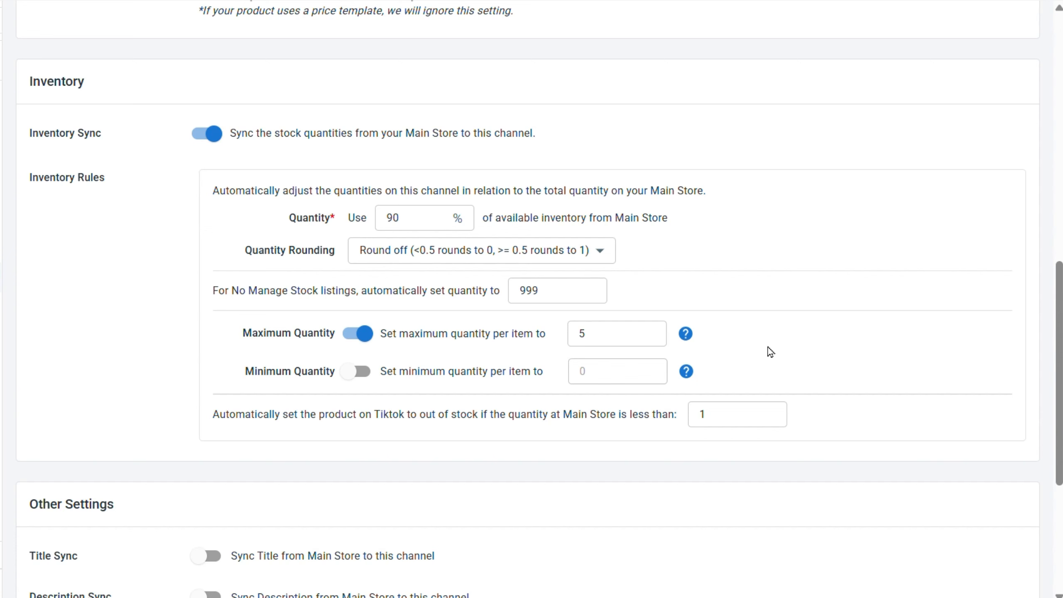
scroll(768, 347, "down", 5)
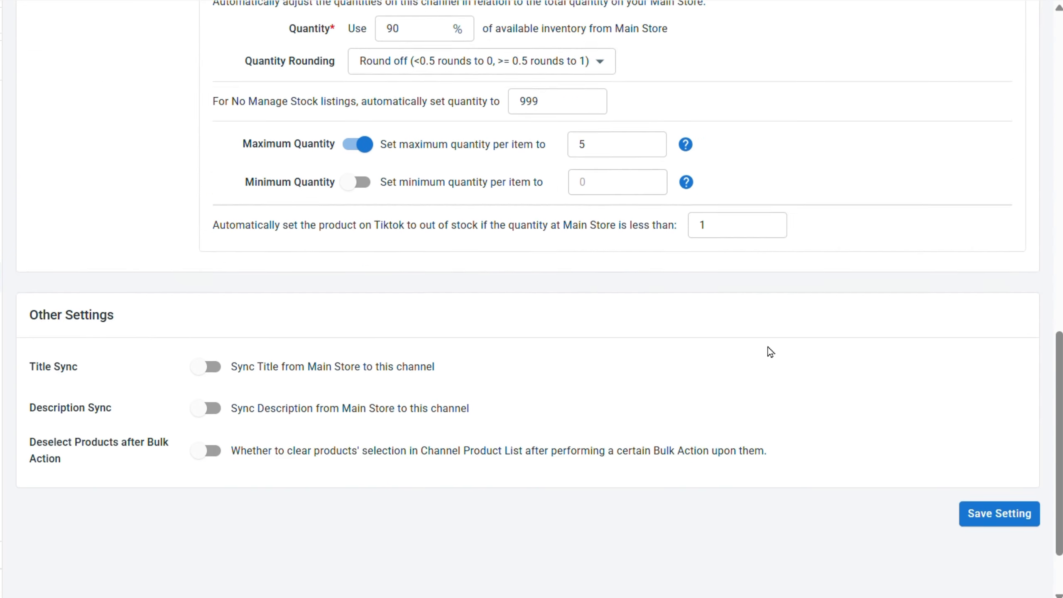
left_click(985, 440)
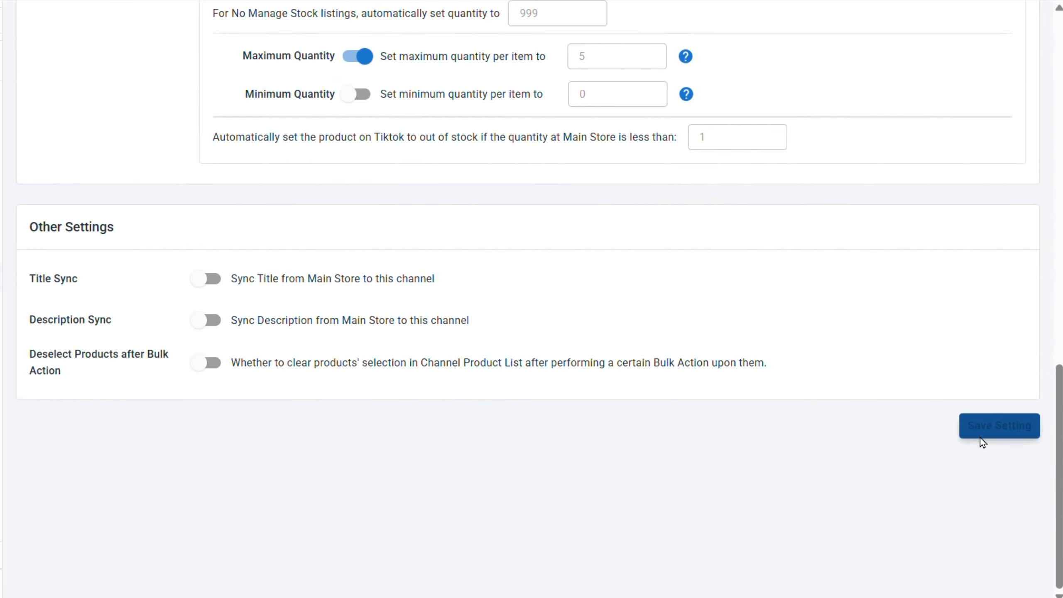